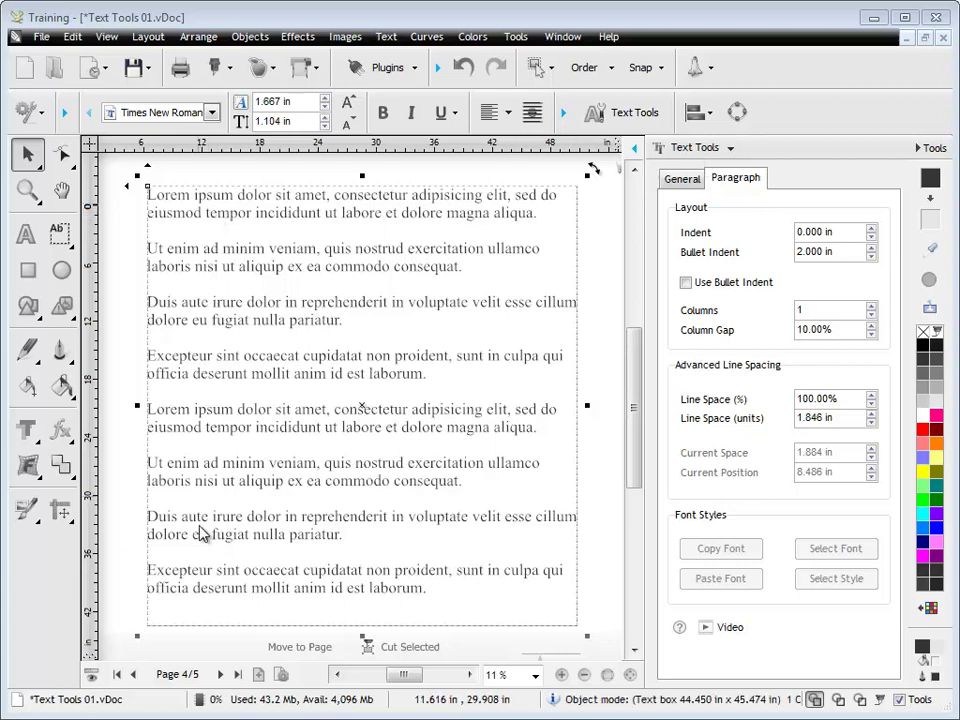
# - Reselect the lorem ipsum text box with its paragraph settings shown and narrow it to about 32.1 in wide
pyautogui.click(596, 270)
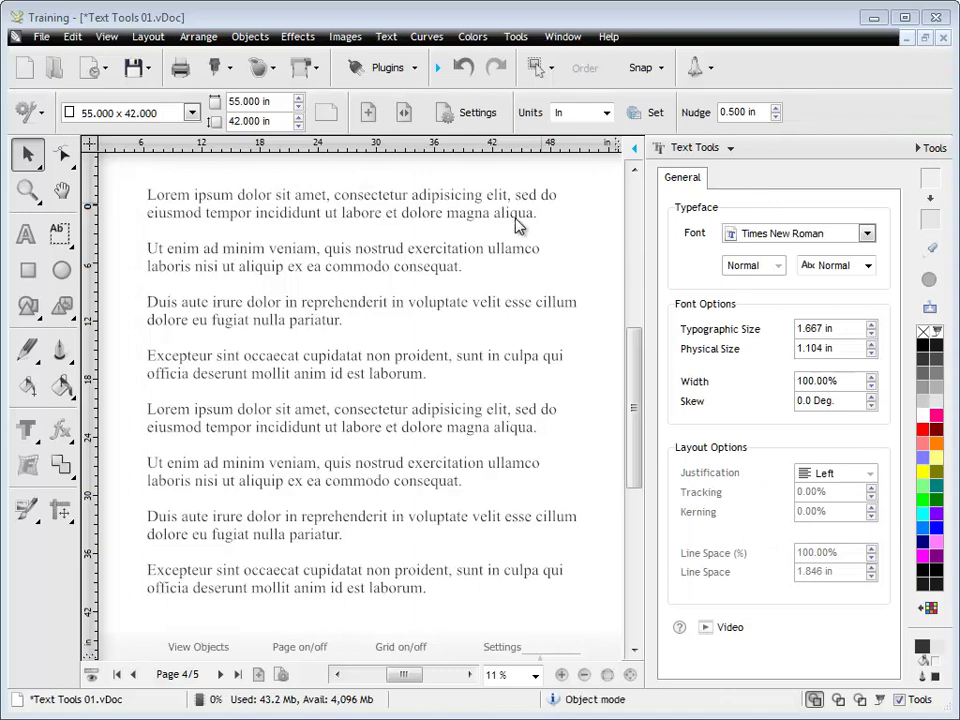
pyautogui.click(488, 250)
pyautogui.click(733, 181)
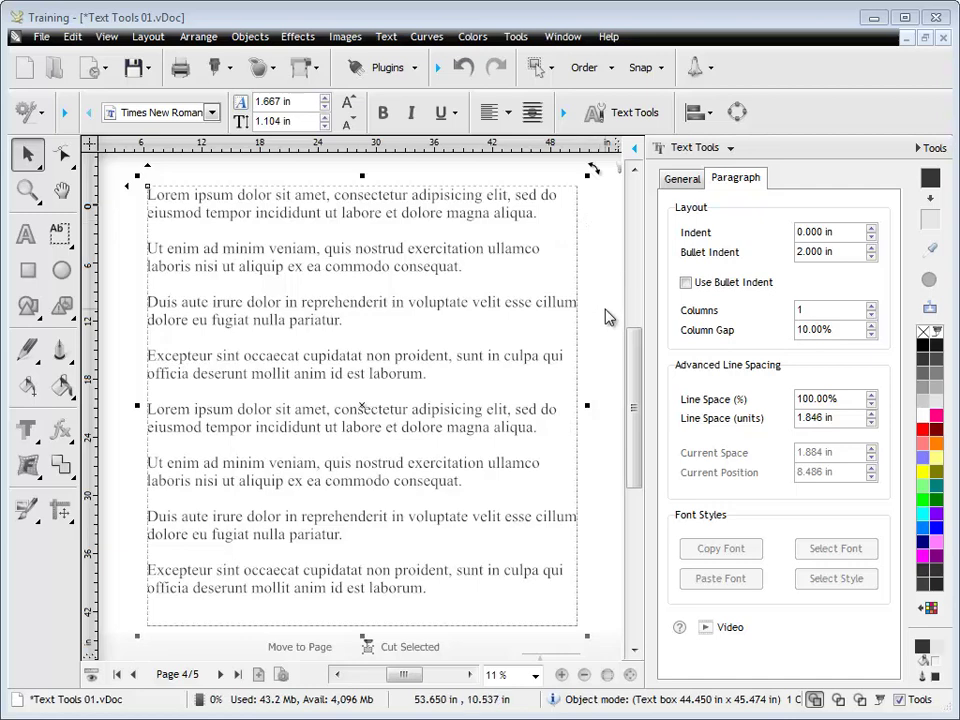
pyautogui.moveTo(588, 412); pyautogui.dragTo(458, 413)
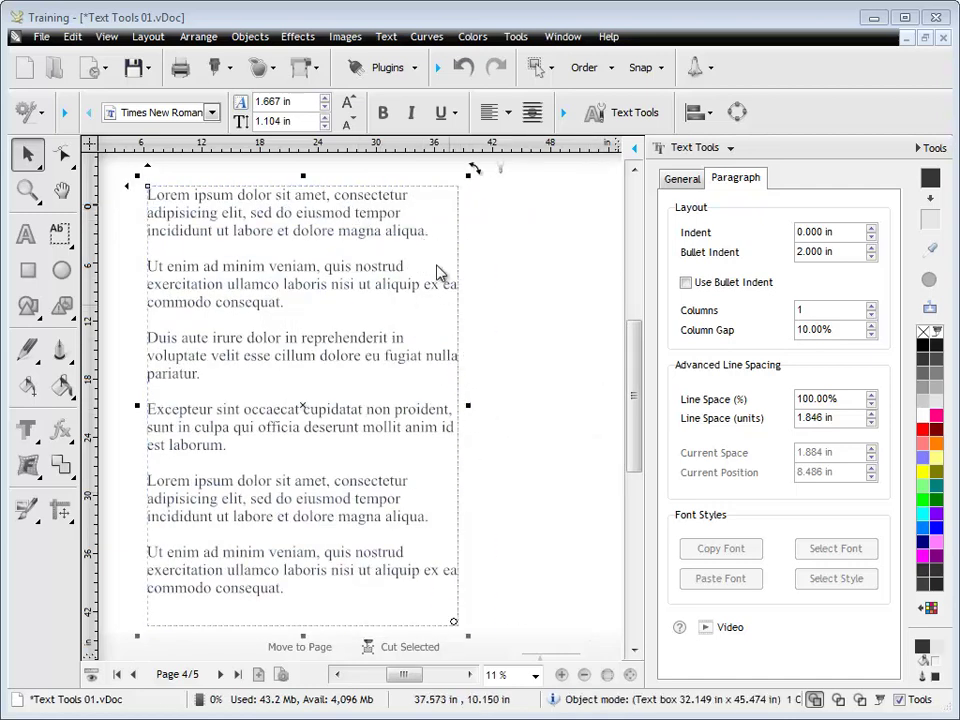
# - Try a 2.222 in font size, return it to 1.667 in, and widen the text box to about 44.7 in
pyautogui.click(348, 102)
pyautogui.click(348, 102)
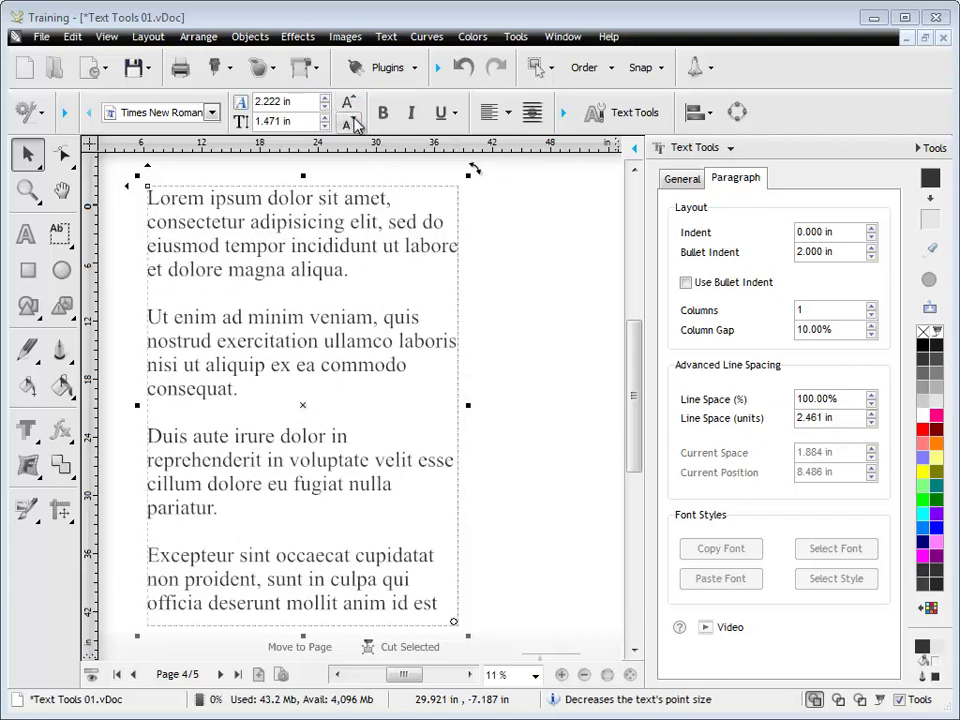
pyautogui.click(350, 124)
pyautogui.click(350, 124)
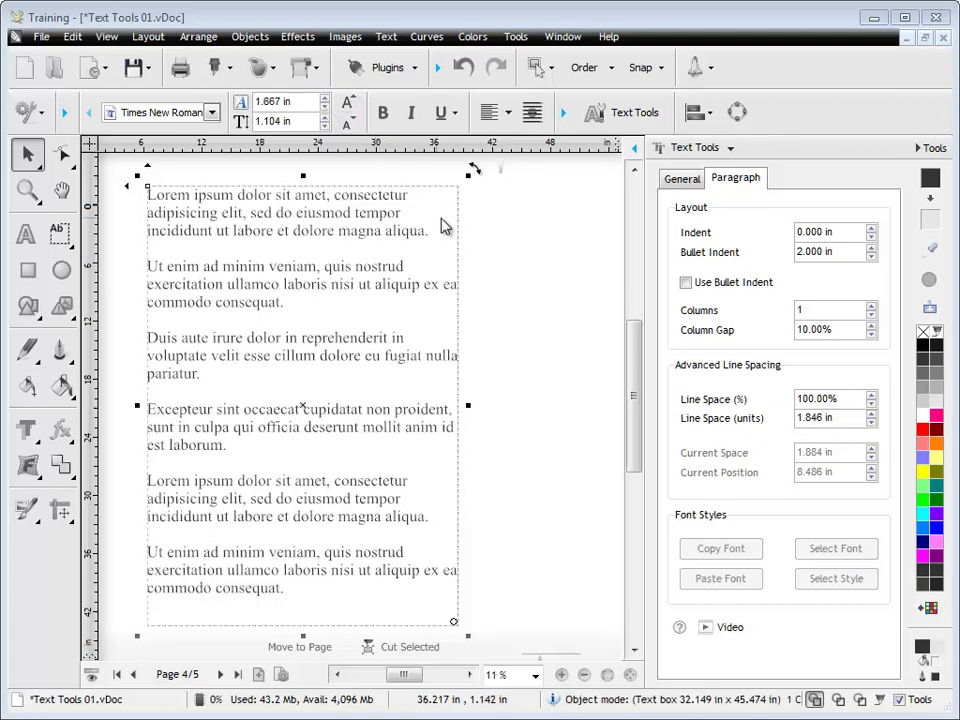
pyautogui.moveTo(469, 404); pyautogui.dragTo(593, 403)
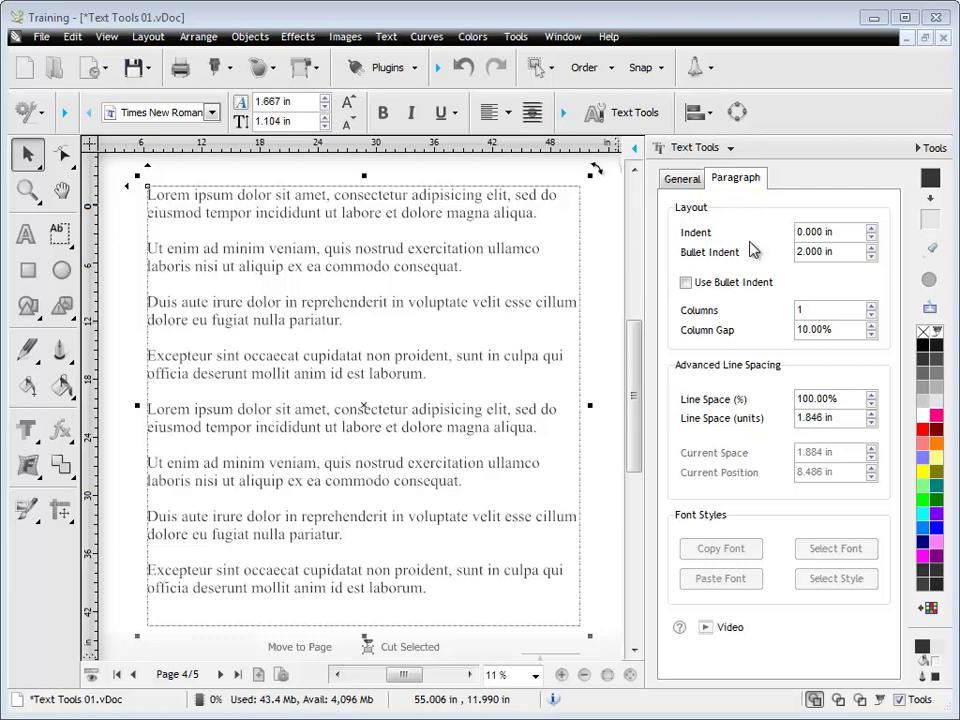
# - Indent the whole text box by 1.500 in, and set the indent back to 0.000 in
pyautogui.click(869, 231)
pyautogui.click(869, 231)
pyautogui.click(869, 231)
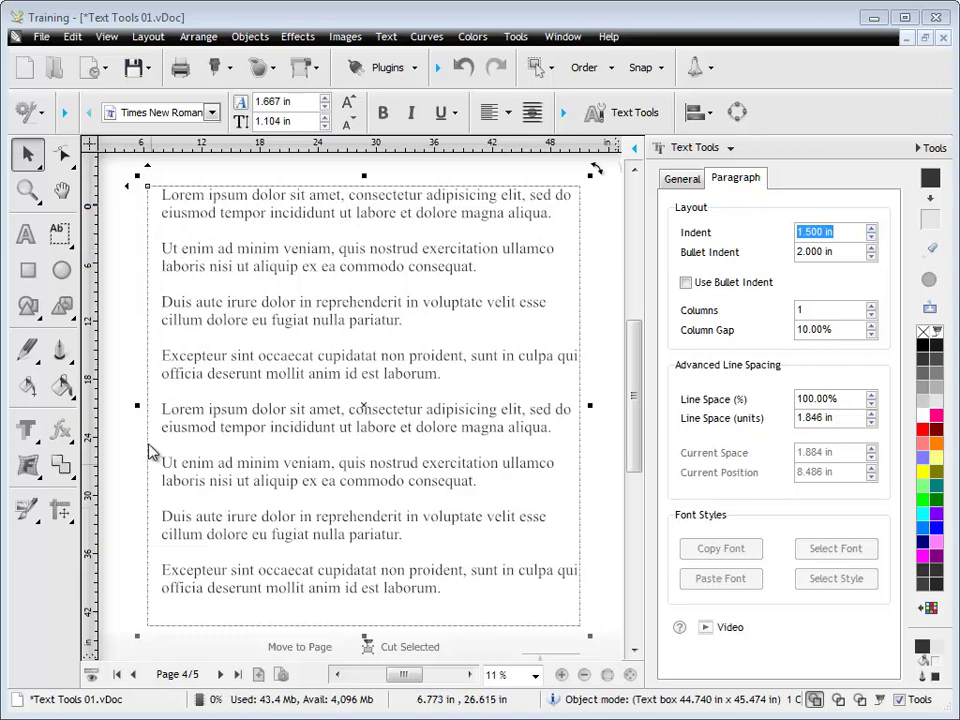
pyautogui.click(870, 238)
pyautogui.click(870, 238)
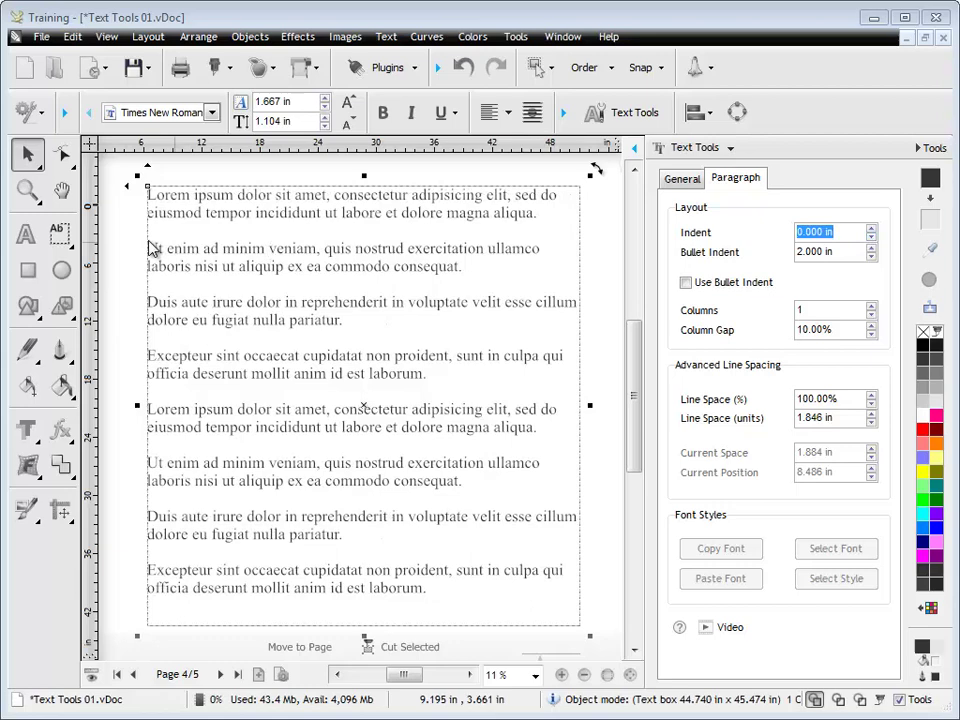
# - Indent only the second paragraph, starting "Ut enim", by 2.000 in, and return its indent to 0.000 in
pyautogui.click(35, 238)
pyautogui.click(265, 248)
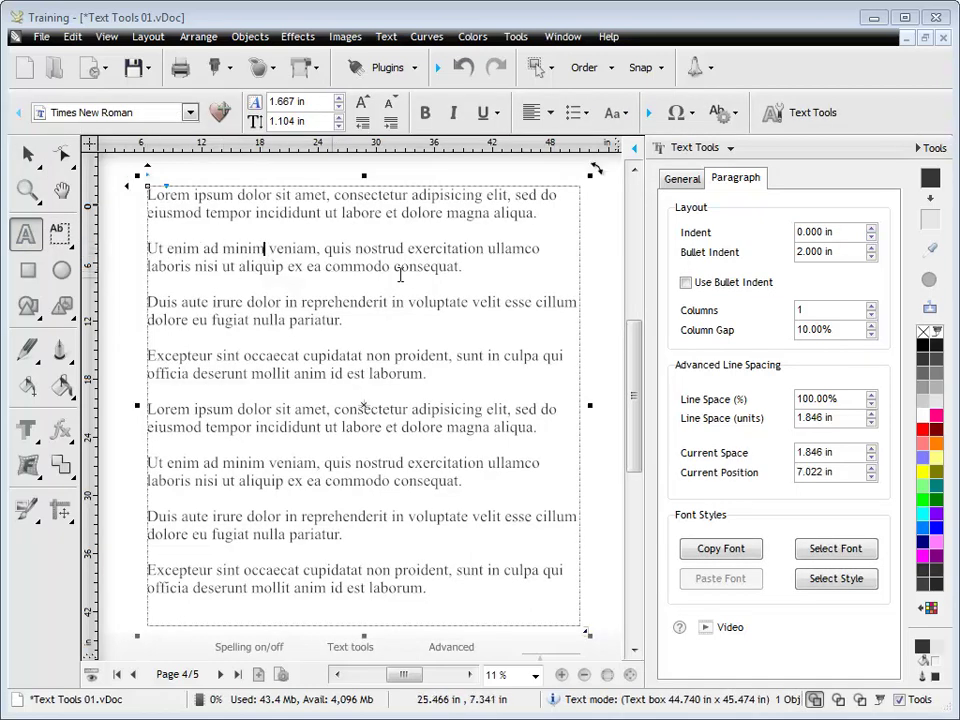
pyautogui.click(871, 229)
pyautogui.click(871, 229)
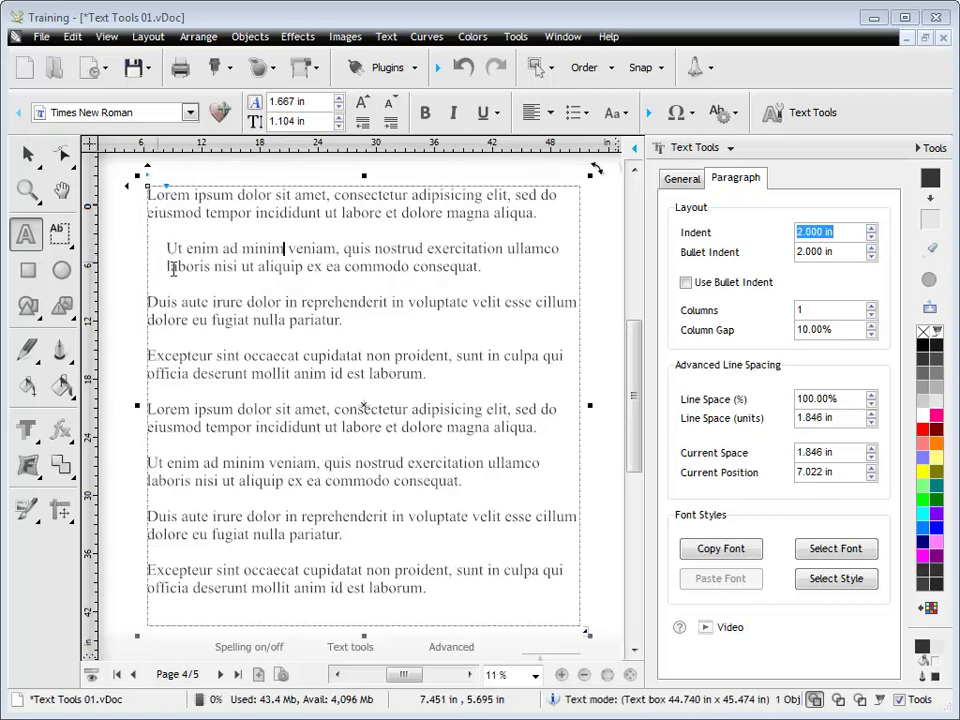
pyautogui.click(872, 241)
pyautogui.click(872, 241)
pyautogui.click(872, 241)
pyautogui.click(872, 241)
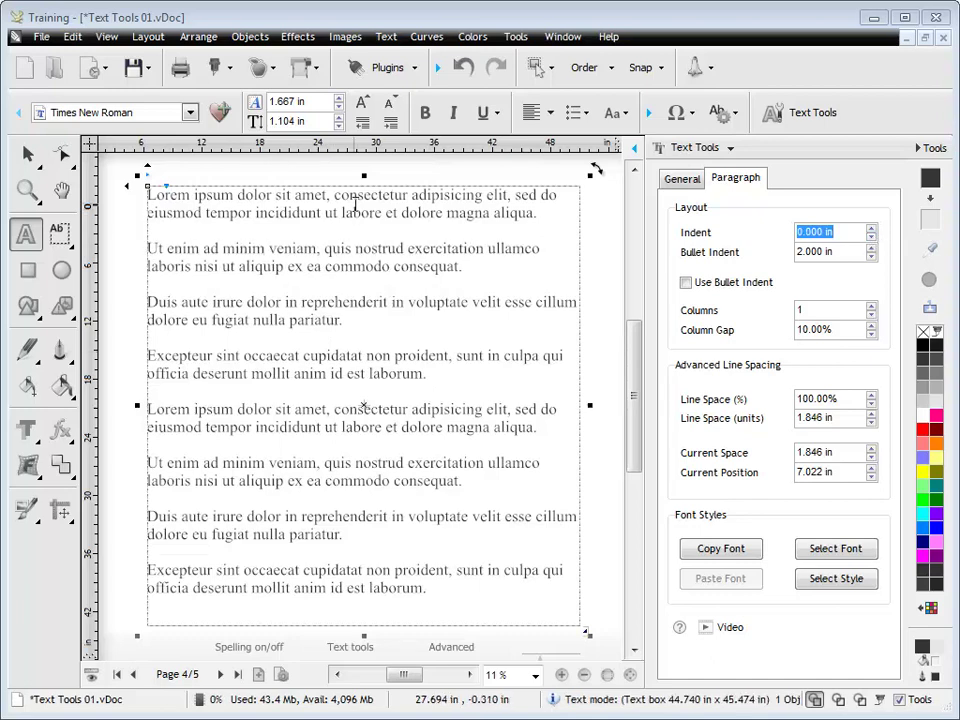
pyautogui.click(27, 153)
pyautogui.click(279, 226)
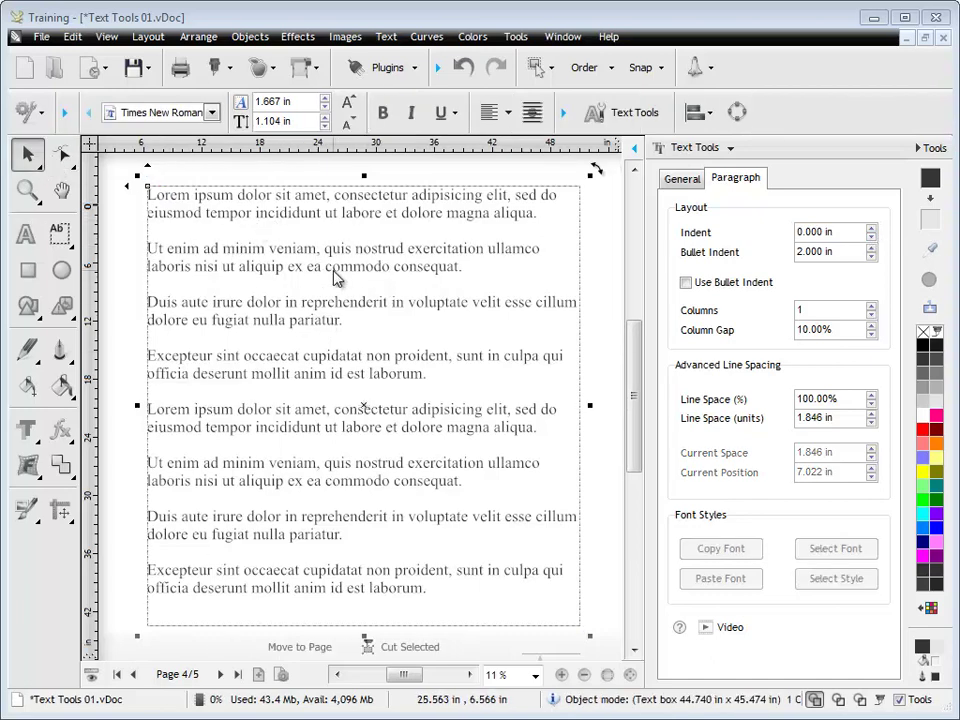
# - On page 5, insert symbol bullets on the lines "One apple", "Two oranges" and "Three bananas"
pyautogui.click(221, 674)
pyautogui.keyDown('ctrl'); pyautogui.scroll(2, 377, 451); pyautogui.keyUp('ctrl')
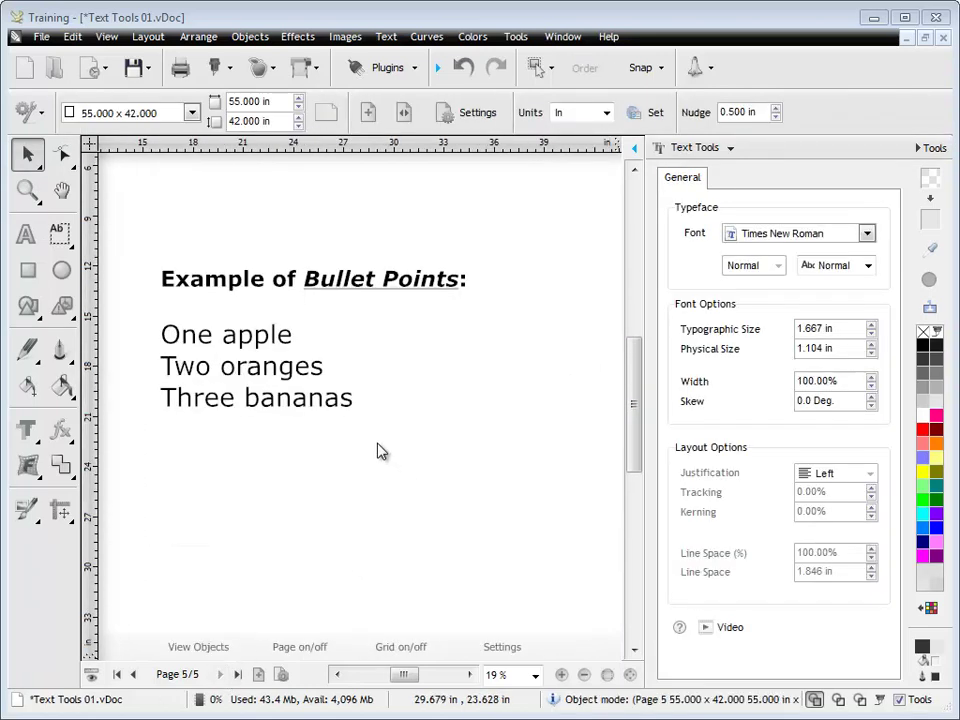
pyautogui.click(287, 379)
pyautogui.click(740, 179)
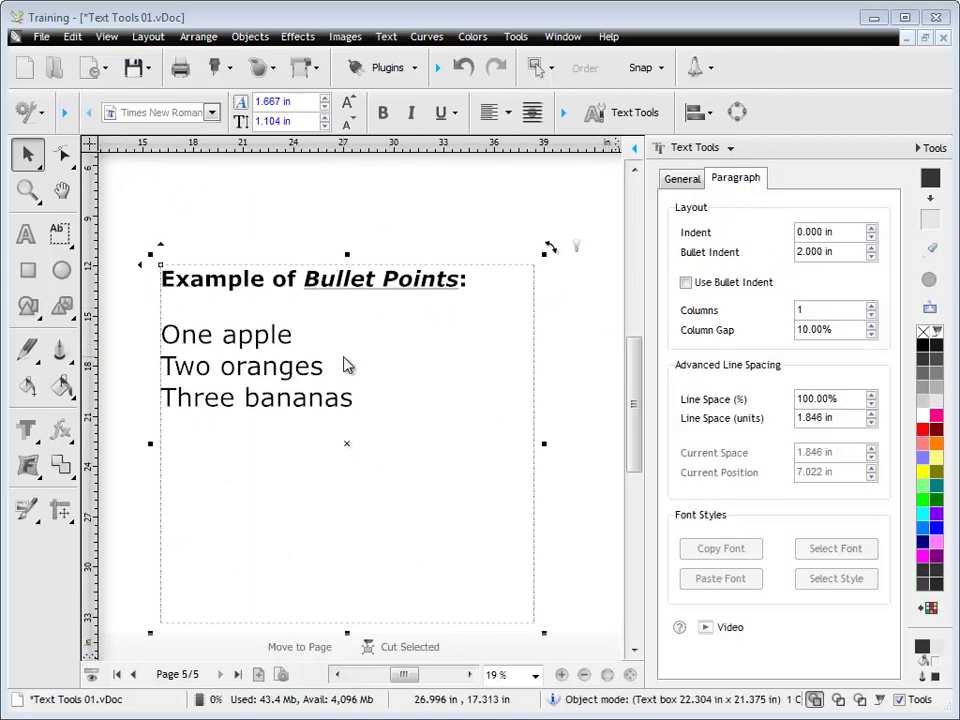
pyautogui.click(26, 234)
pyautogui.moveTo(377, 377); pyautogui.dragTo(158, 326)
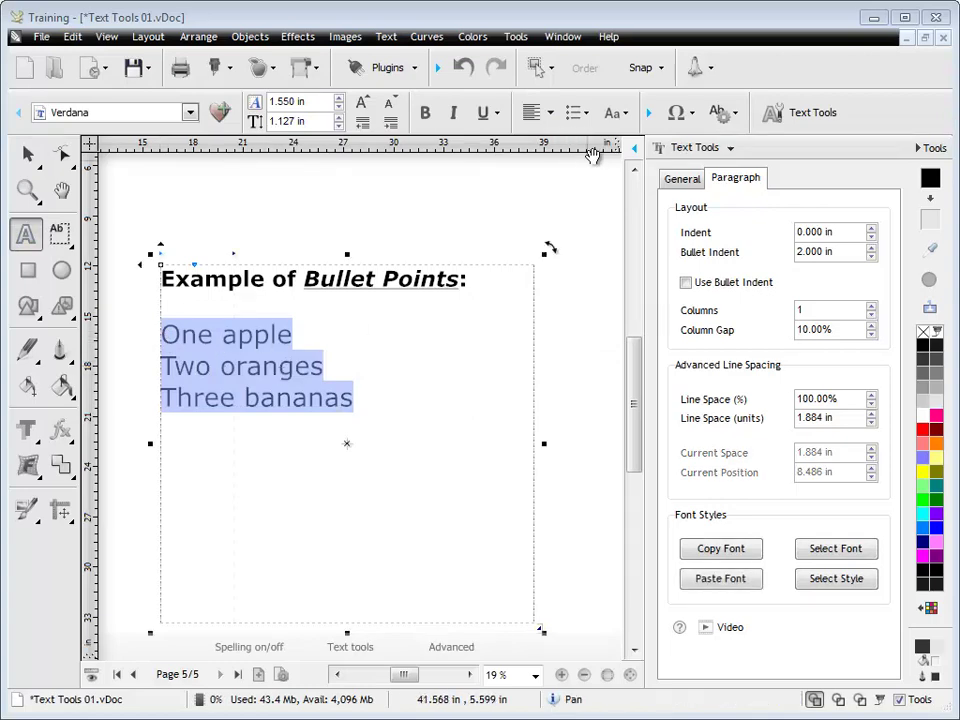
pyautogui.click(586, 113)
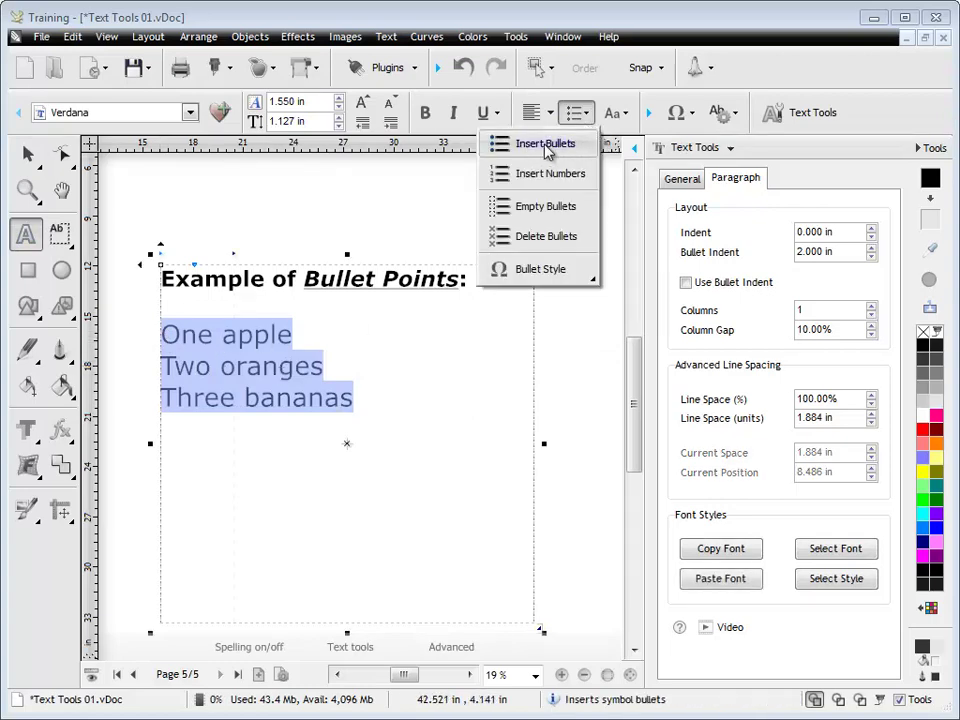
pyautogui.click(546, 146)
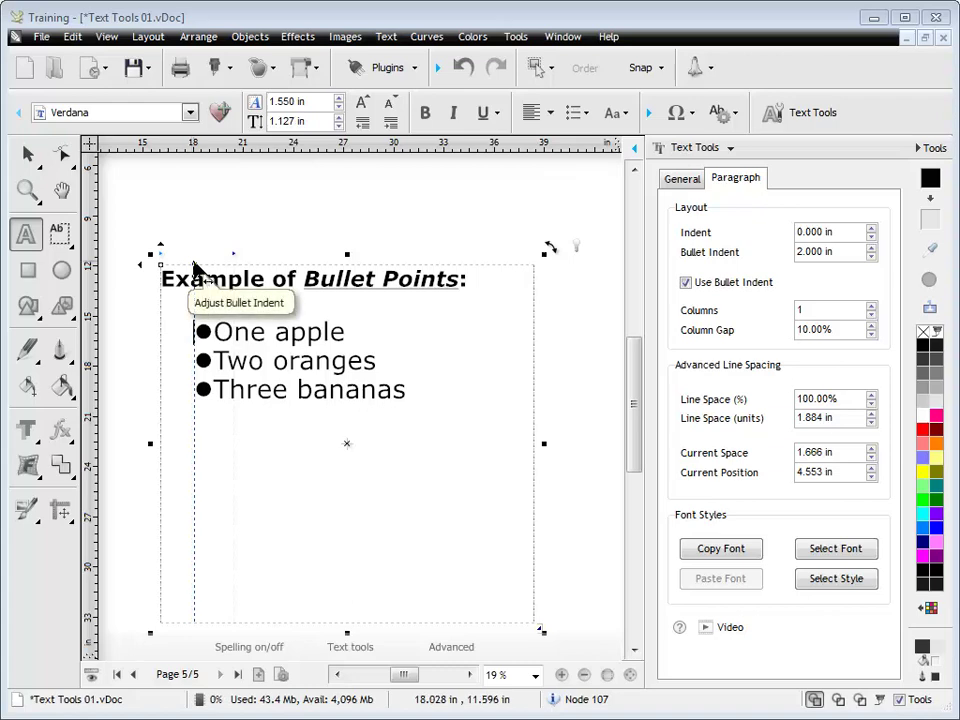
# - Increase the bullet indent of the three-item list to 2.280 in
pyautogui.click(853, 253)
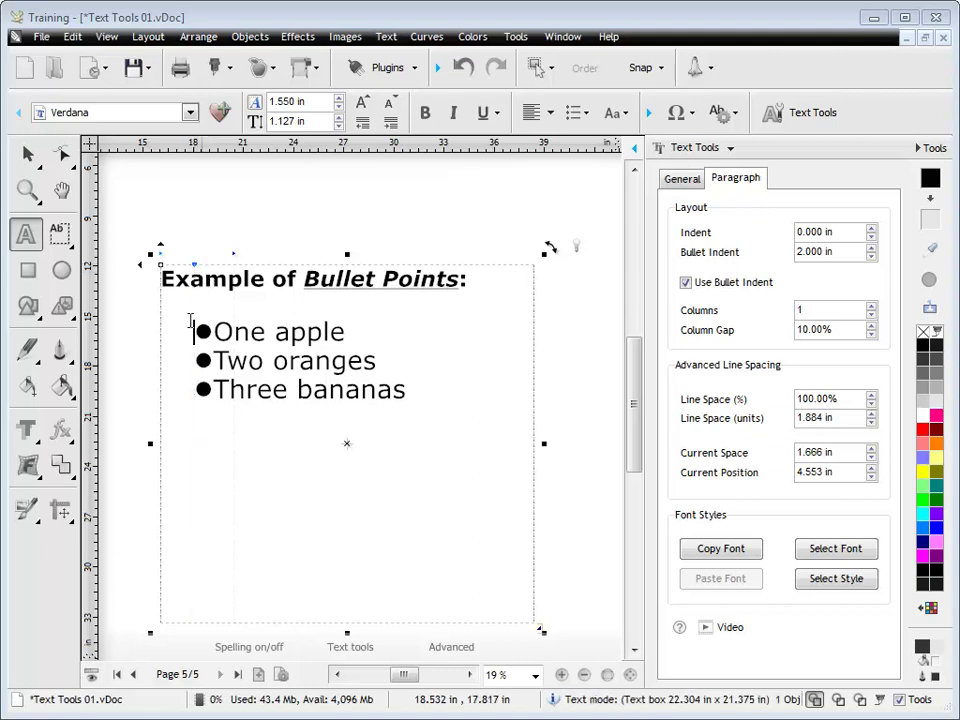
pyautogui.moveTo(197, 268)
pyautogui.mouseDown()
pyautogui.moveTo(216, 270)
pyautogui.moveTo(200, 271)
pyautogui.mouseUp()
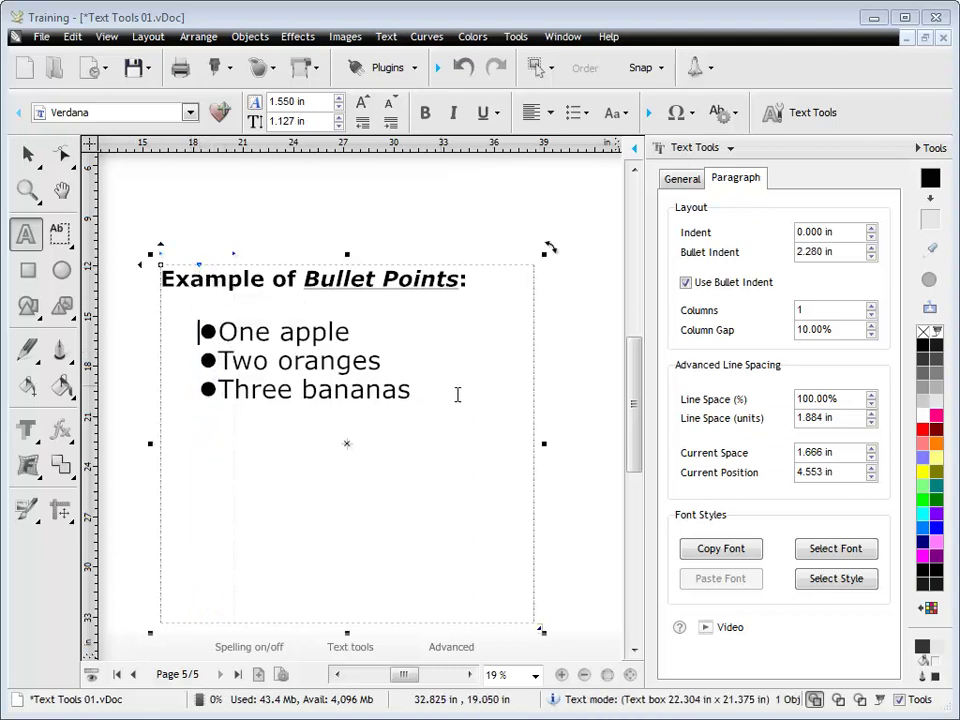
# - Disable the bullet indent for the three bulleted lines and enable it again
pyautogui.moveTo(456, 394); pyautogui.dragTo(170, 340)
pyautogui.click(685, 282)
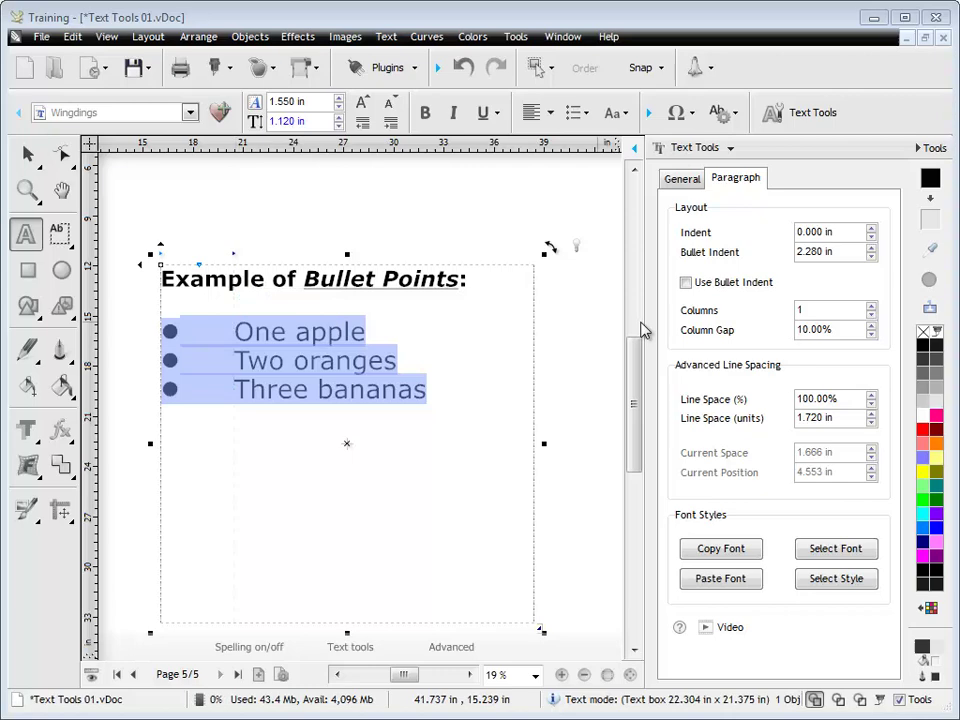
pyautogui.click(685, 282)
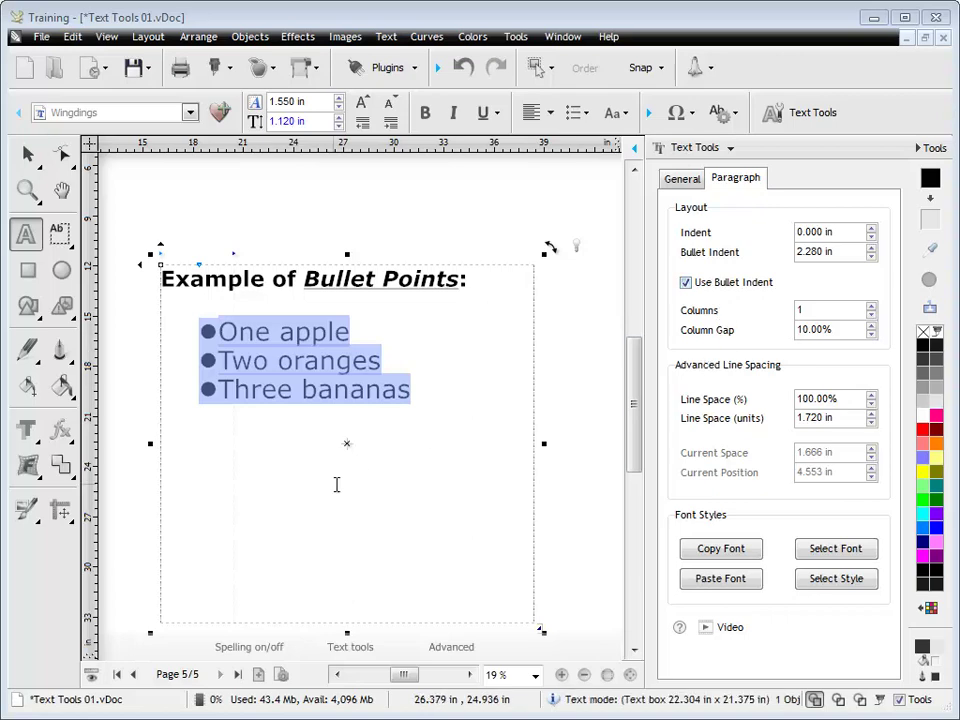
# - Go back to page 4 and split the lorem ipsum text box into 3 columns
pyautogui.click(132, 674)
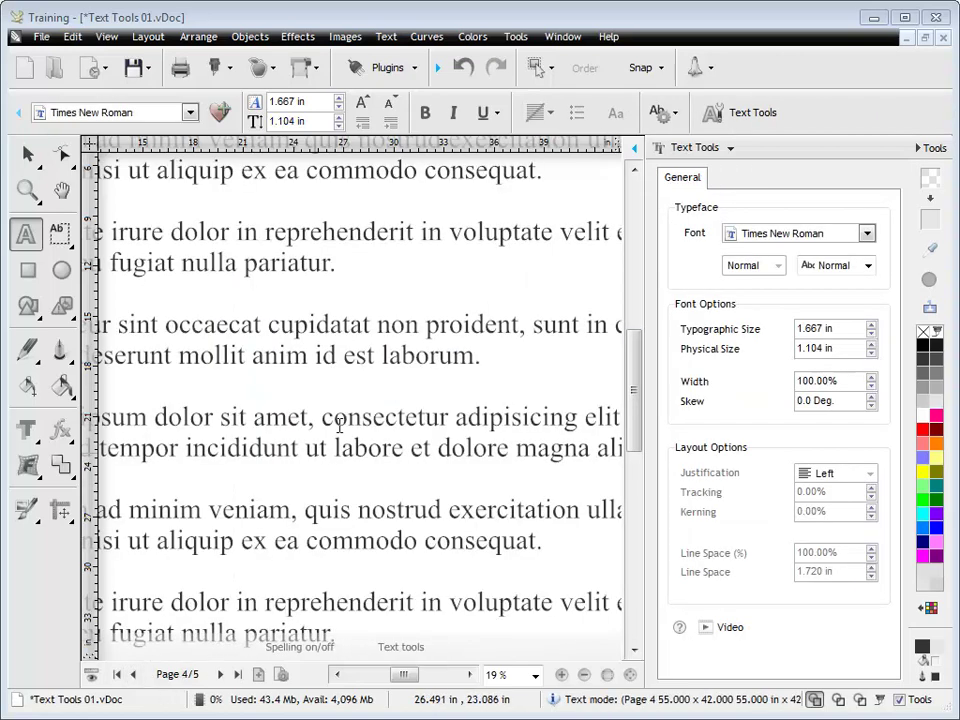
pyautogui.click(322, 356)
pyautogui.keyDown('ctrl'); pyautogui.scroll(-2, 571, 600); pyautogui.keyUp('ctrl')
pyautogui.press('Escape')
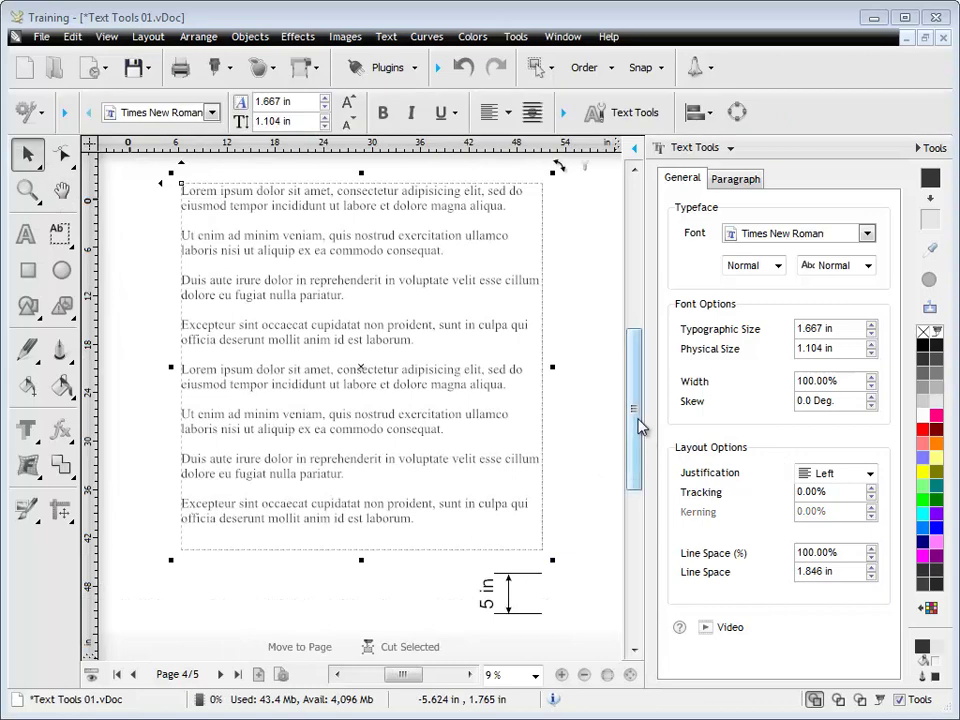
pyautogui.scroll(2, 640, 427)
pyautogui.scroll(-1, 602, 407)
pyautogui.keyDown('ctrl'); pyautogui.scroll(1, 474, 407); pyautogui.keyUp('ctrl')
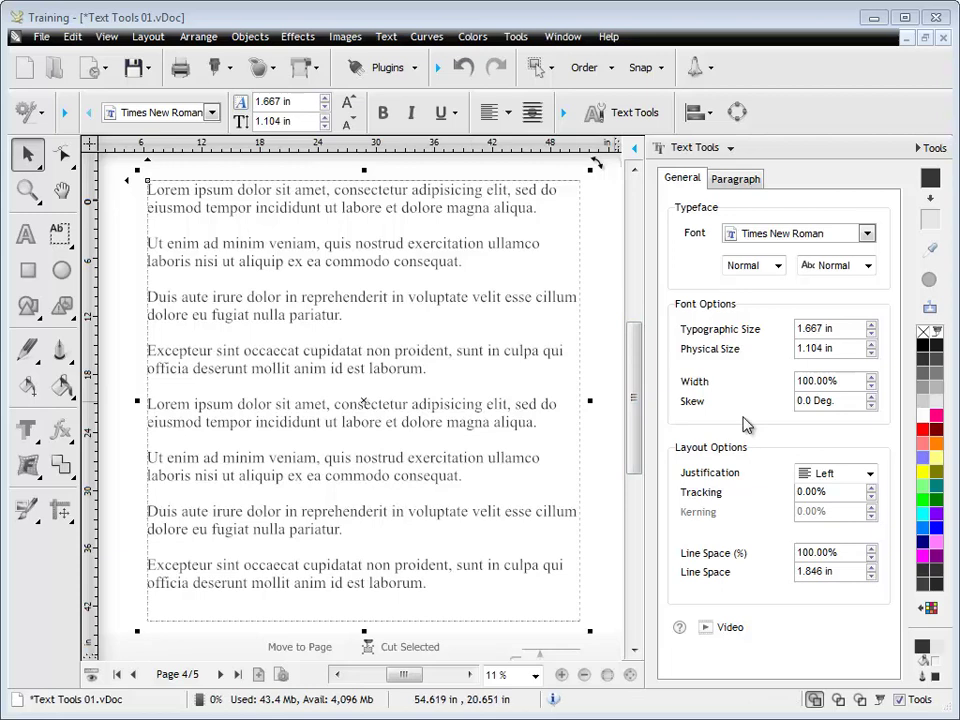
pyautogui.click(735, 179)
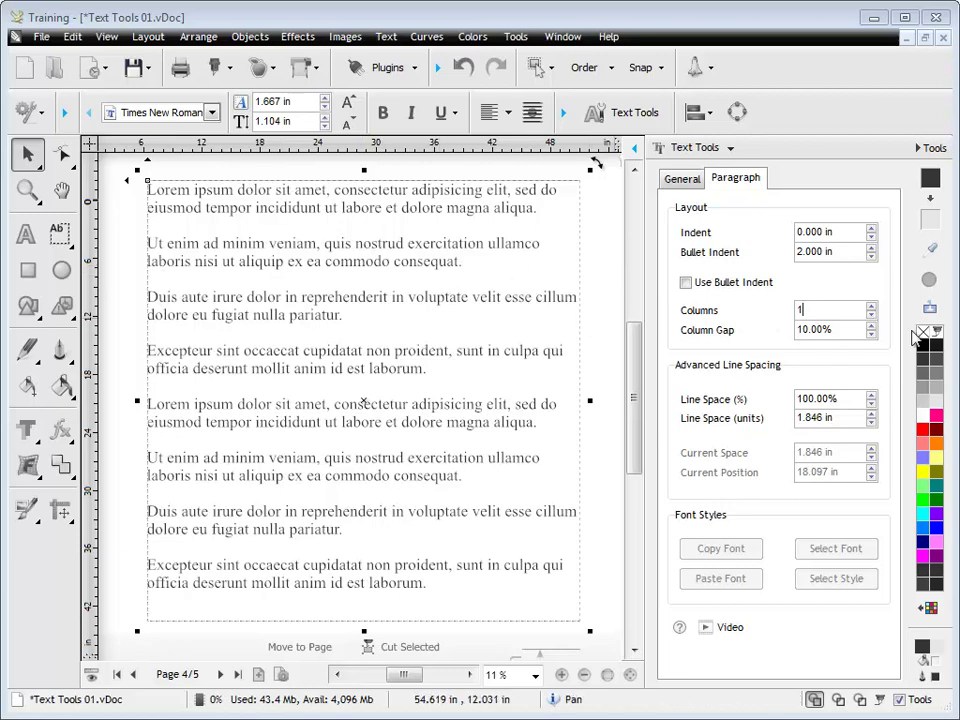
pyautogui.click(871, 307)
pyautogui.click(871, 307)
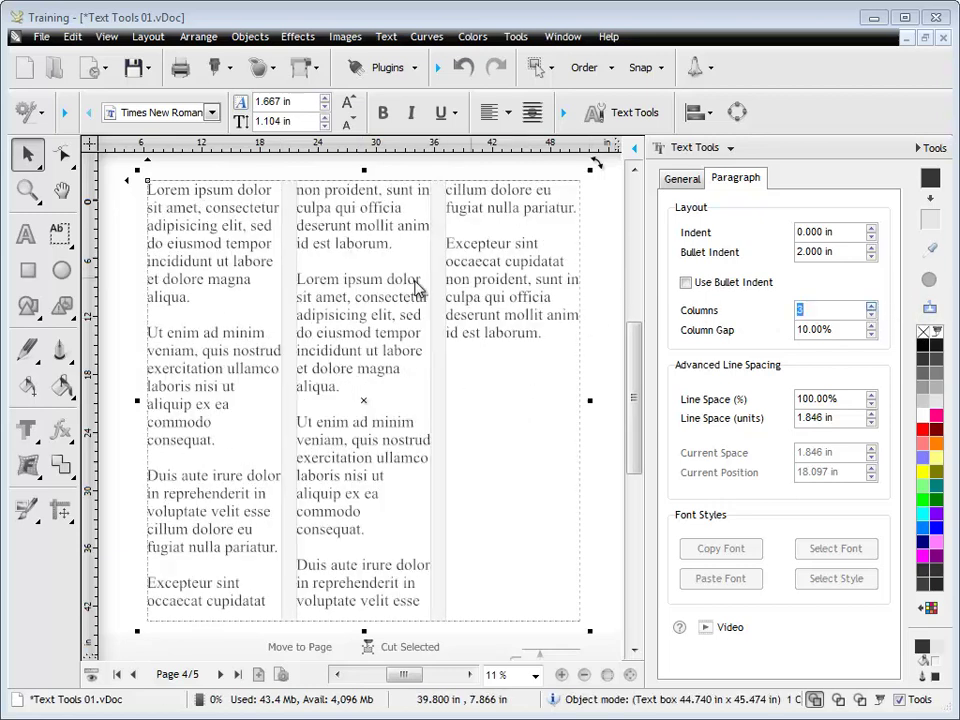
# - Widen the gap between the text columns to 24.00%
pyautogui.click(835, 330)
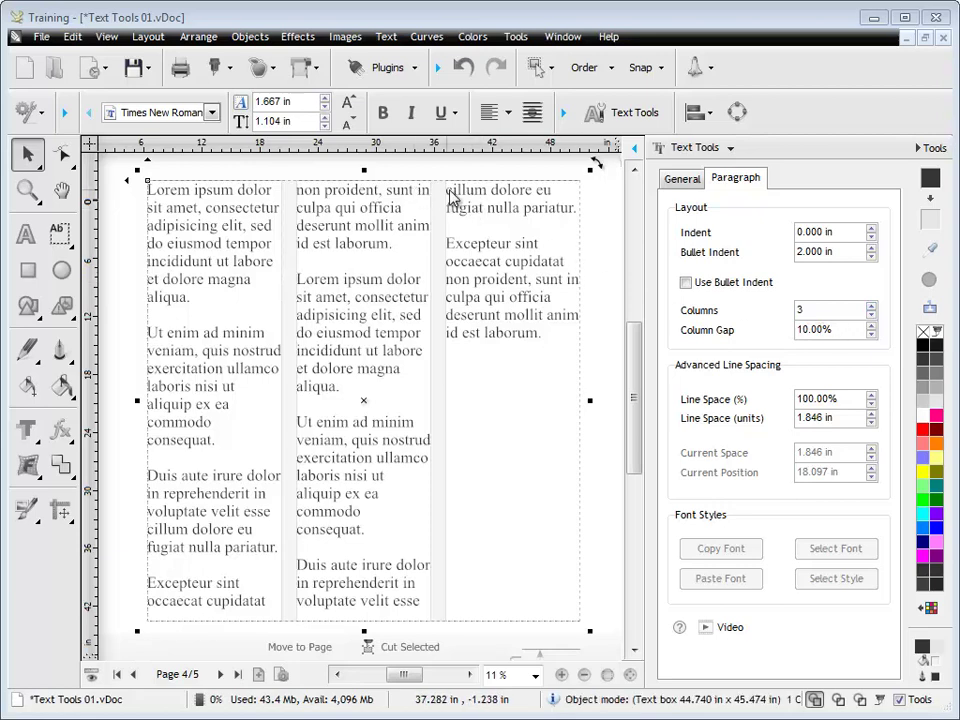
pyautogui.click(869, 326)
pyautogui.click(869, 326)
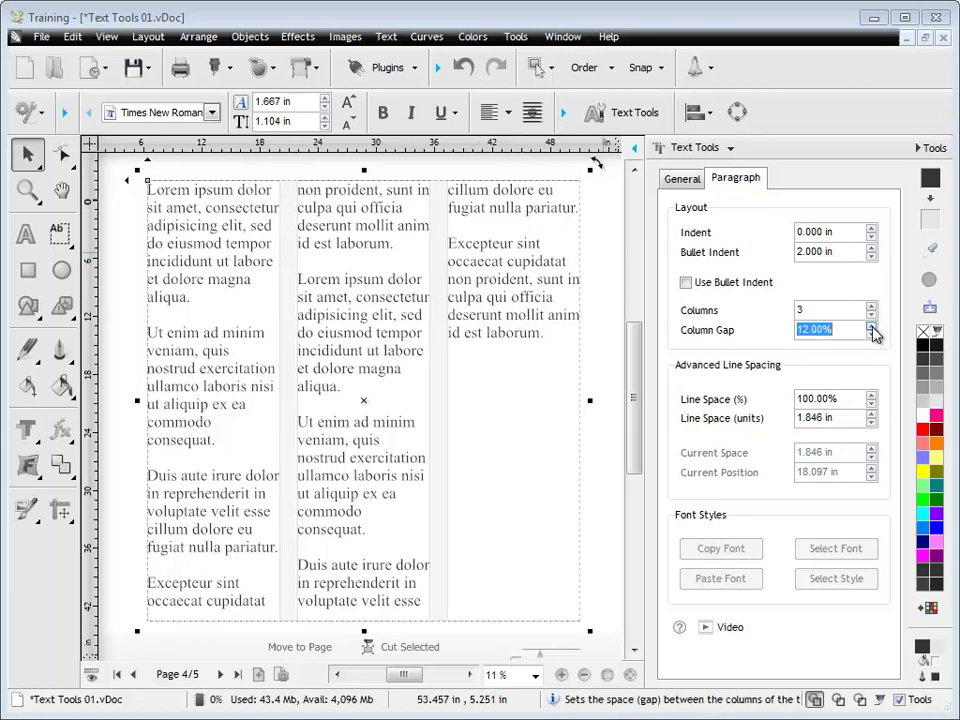
pyautogui.click(869, 326)
pyautogui.click(870, 327)
pyautogui.click(870, 326)
pyautogui.click(870, 326)
pyautogui.click(870, 326)
pyautogui.click(870, 326)
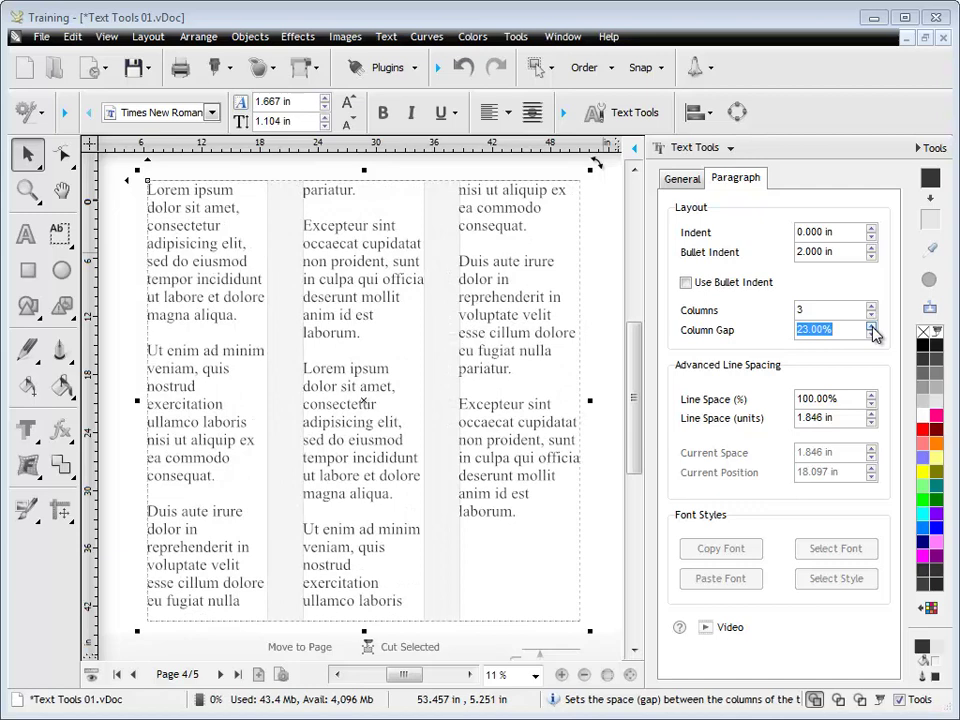
pyautogui.click(870, 326)
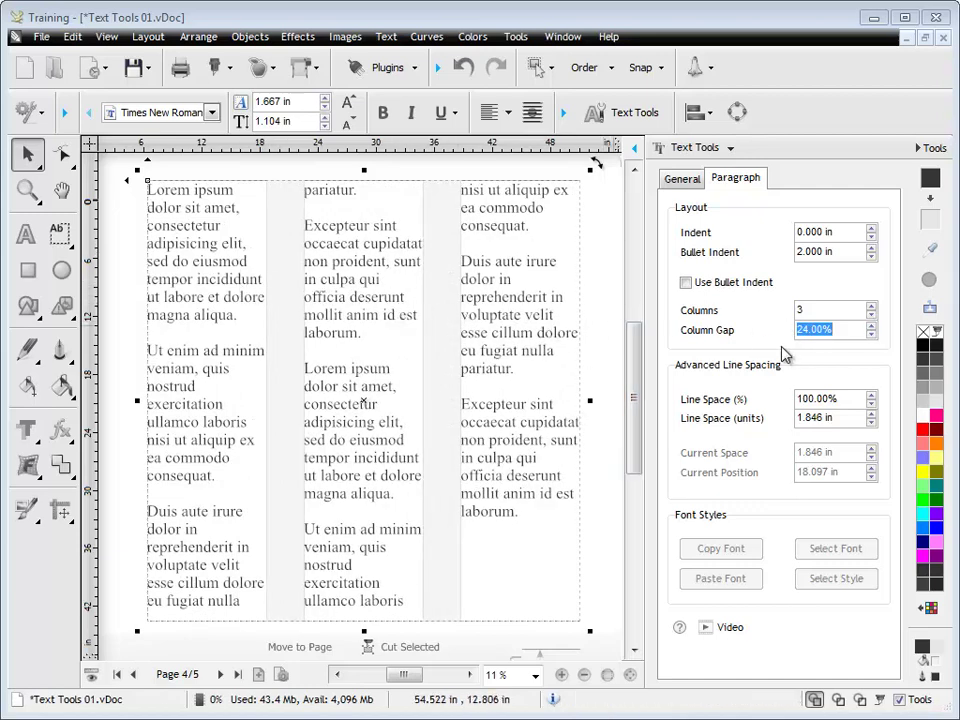
# - Set the text box back to 1 column
pyautogui.click(871, 316)
pyautogui.click(871, 316)
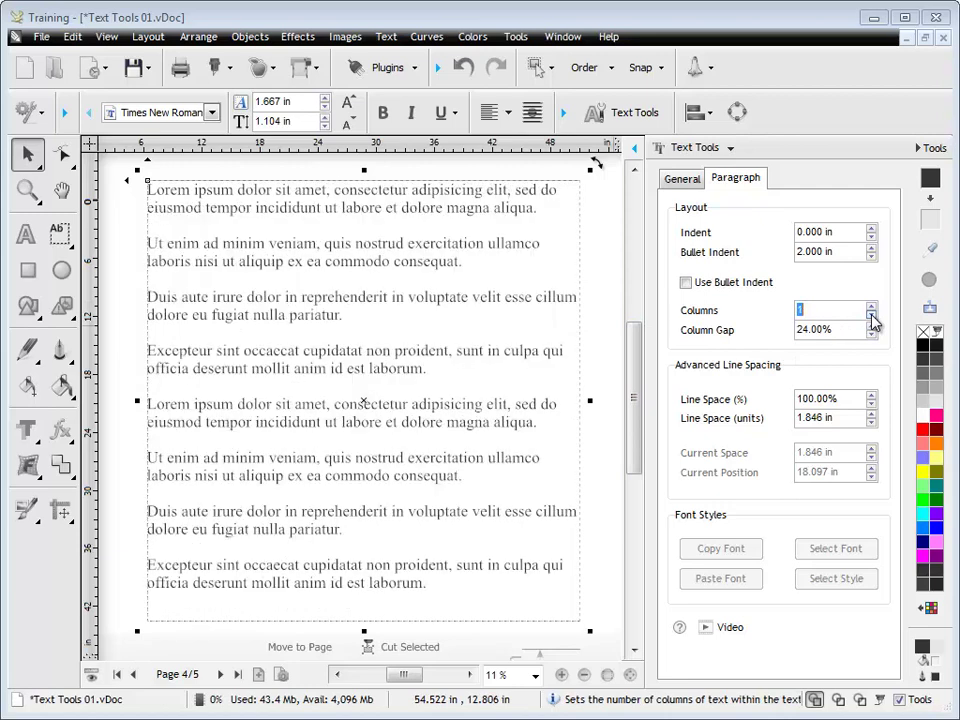
pyautogui.click(835, 329)
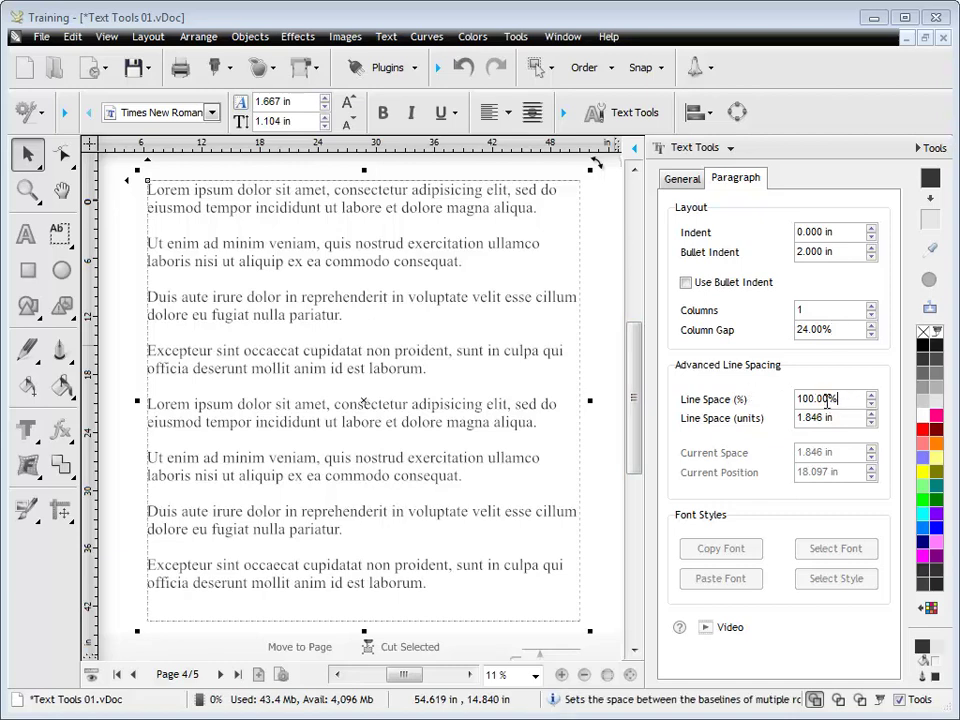
# - Raise the text box's line spacing to 115.00% and return it to 100.00%
pyautogui.click(871, 396)
pyautogui.click(871, 396)
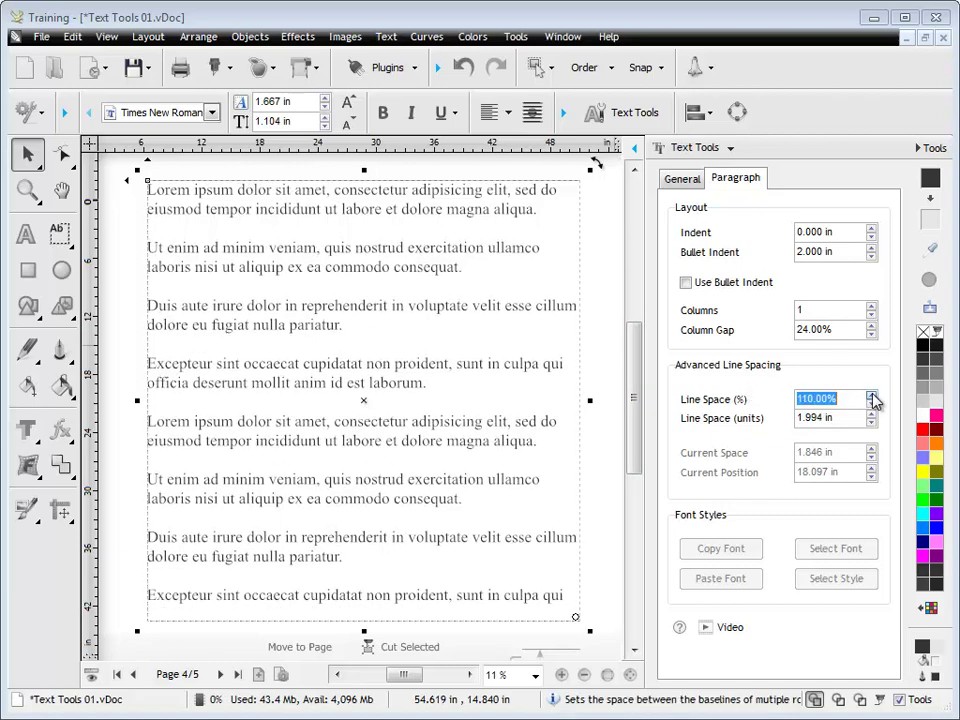
pyautogui.click(871, 396)
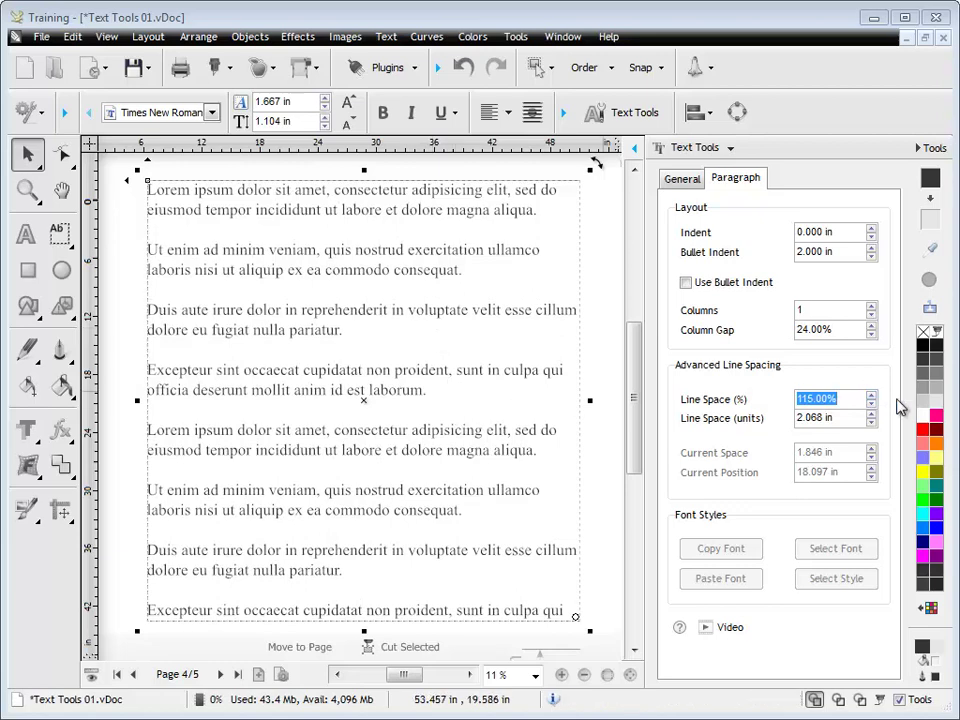
pyautogui.click(871, 404)
pyautogui.click(871, 406)
pyautogui.click(871, 406)
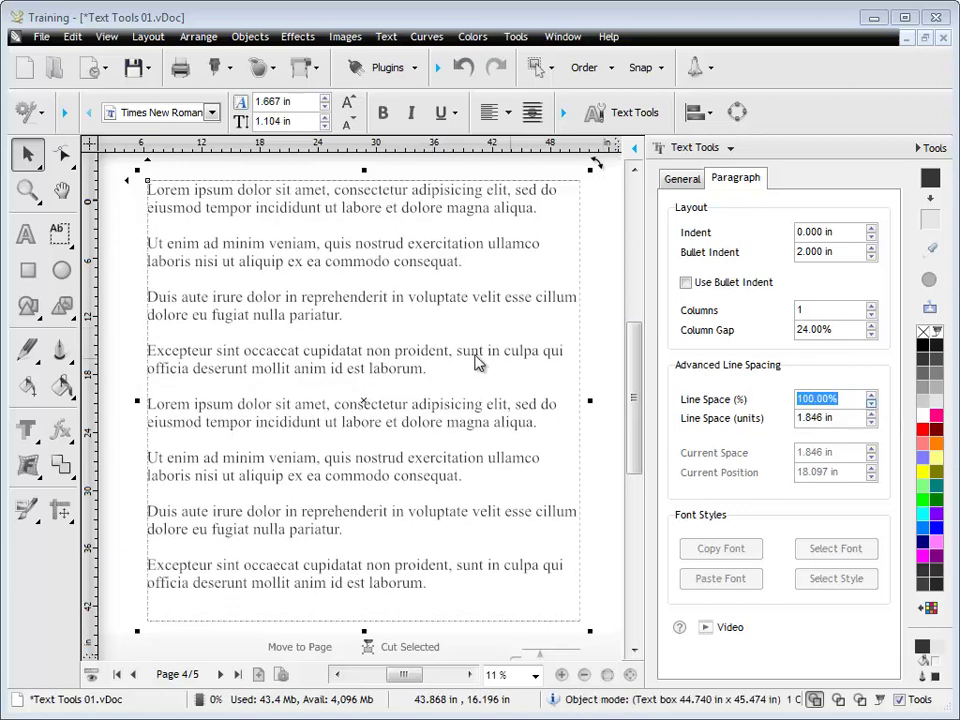
# - Raise the text box's line spacing in units to 3.346 in and return it to 1.846 in
pyautogui.click(815, 417)
pyautogui.doubleClick(815, 417)
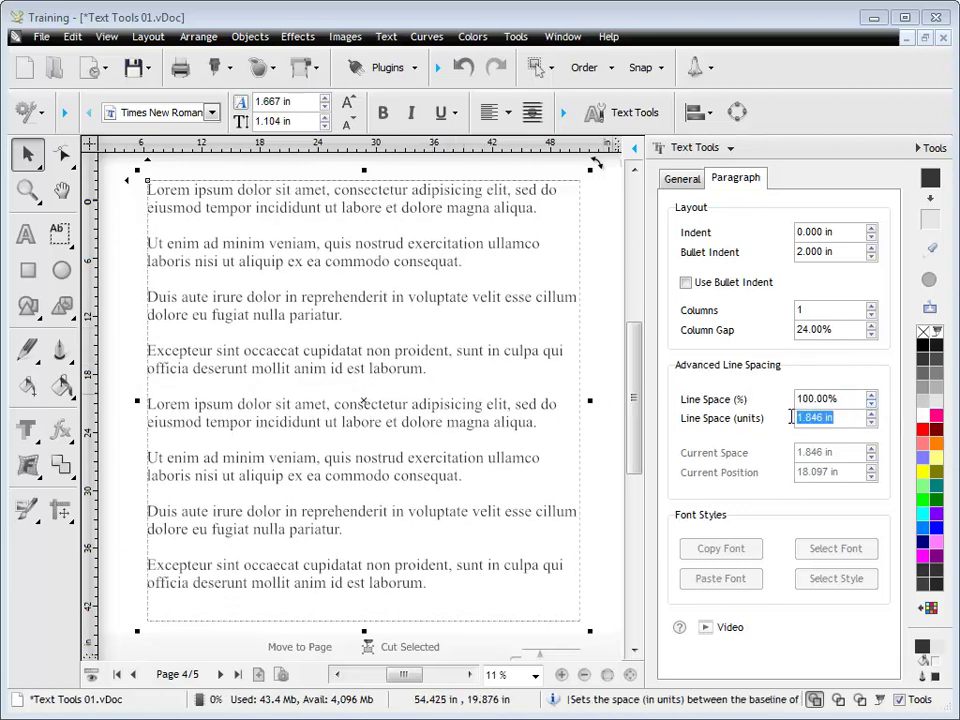
pyautogui.click(871, 414)
pyautogui.click(871, 414)
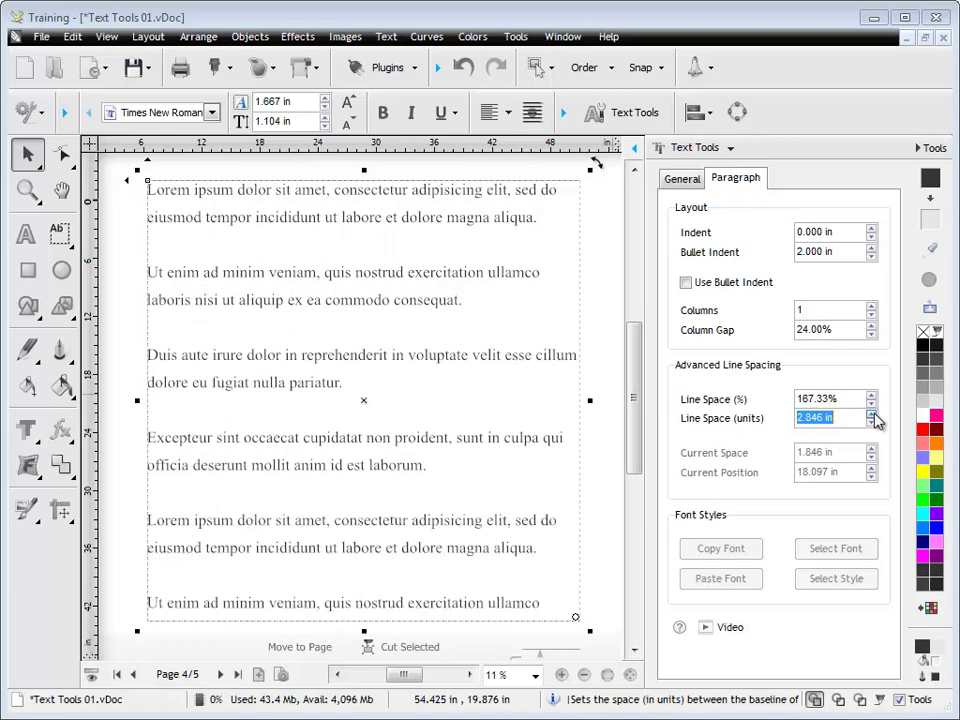
pyautogui.click(871, 414)
pyautogui.click(820, 398)
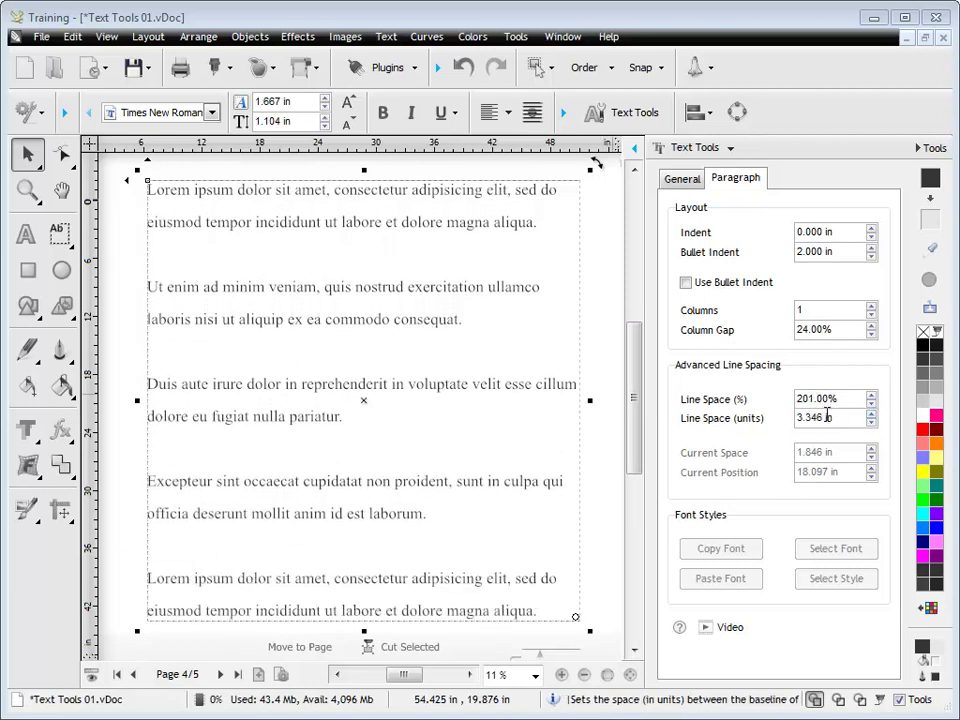
pyautogui.click(870, 422)
pyautogui.click(870, 422)
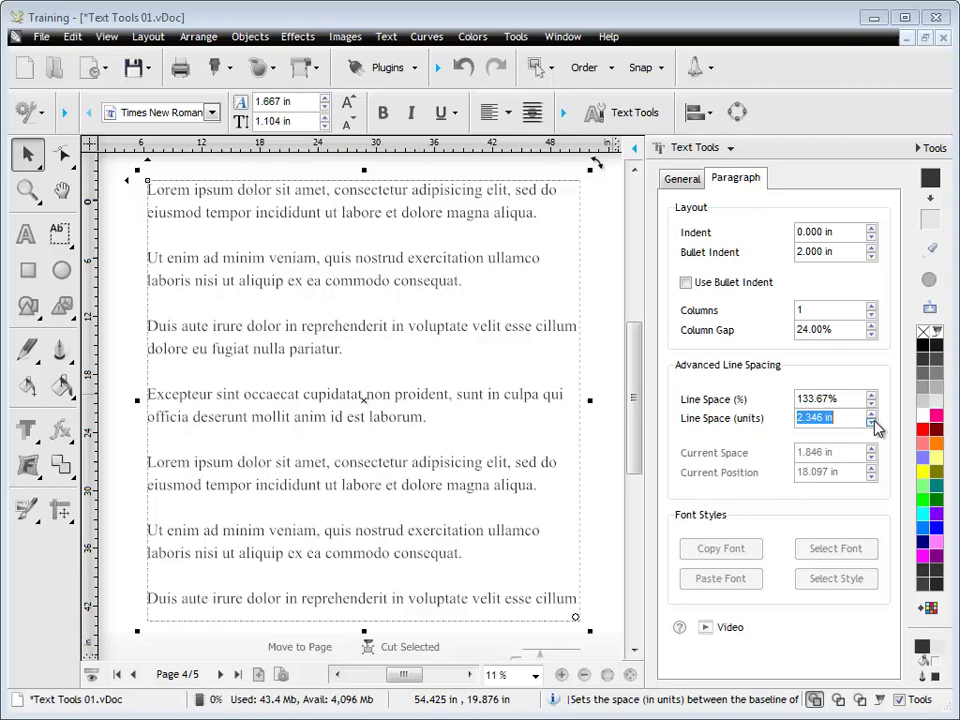
pyautogui.click(870, 422)
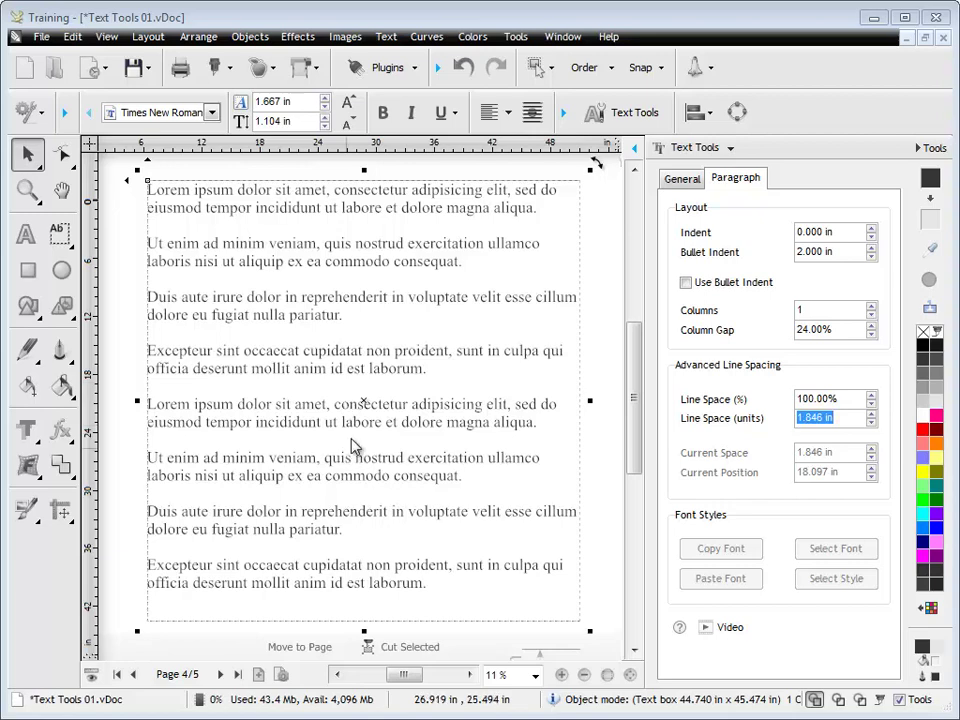
# - Set the current line space of the first "Excepteur sint occaecat" line to 5.000 in
pyautogui.click(157, 316)
pyautogui.press('t')
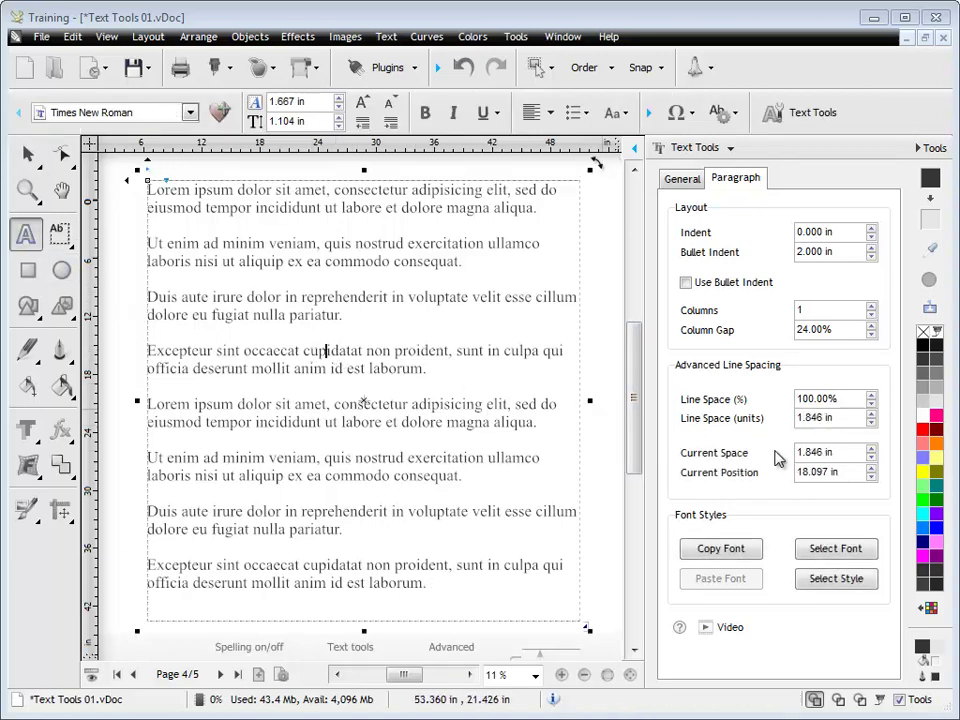
pyautogui.click(871, 449)
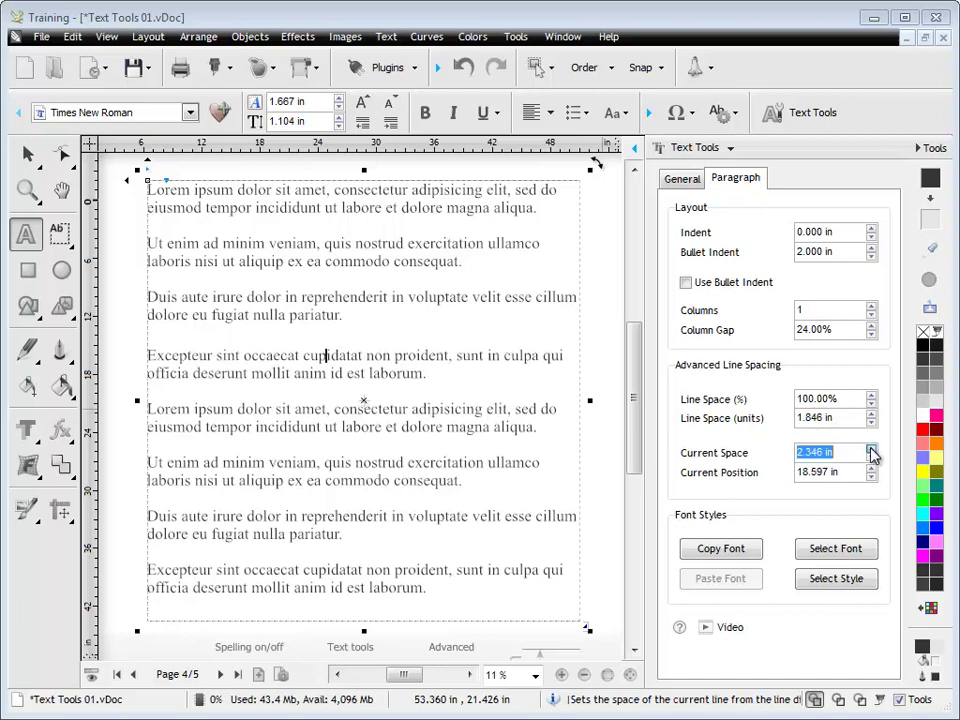
pyautogui.click(871, 449)
pyautogui.click(871, 449)
pyautogui.click(871, 449)
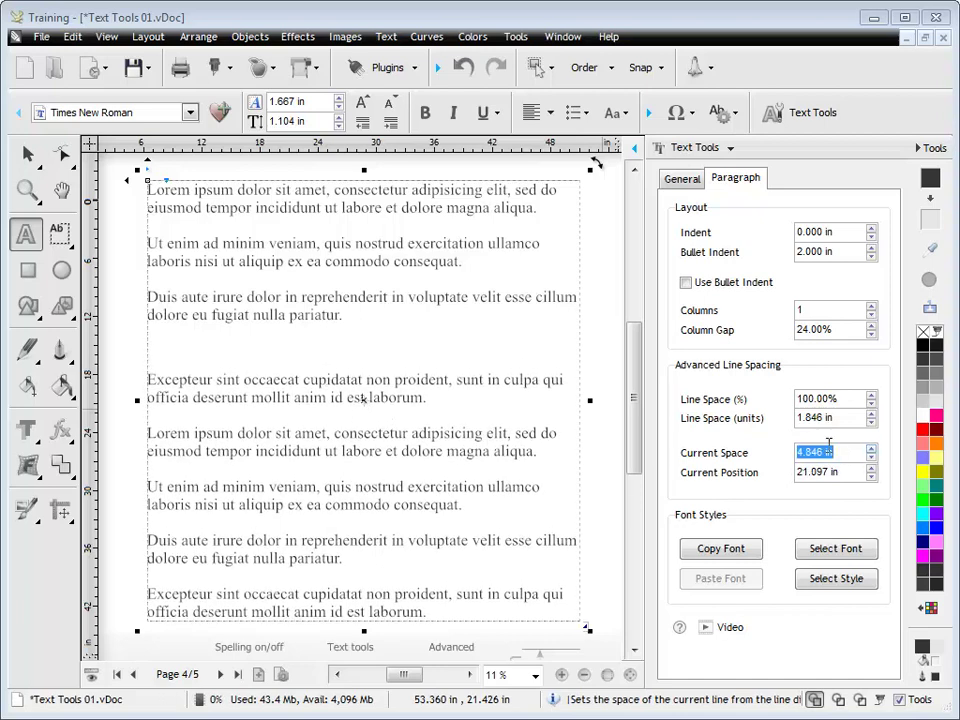
pyautogui.write('5.000')
pyautogui.press('Return')
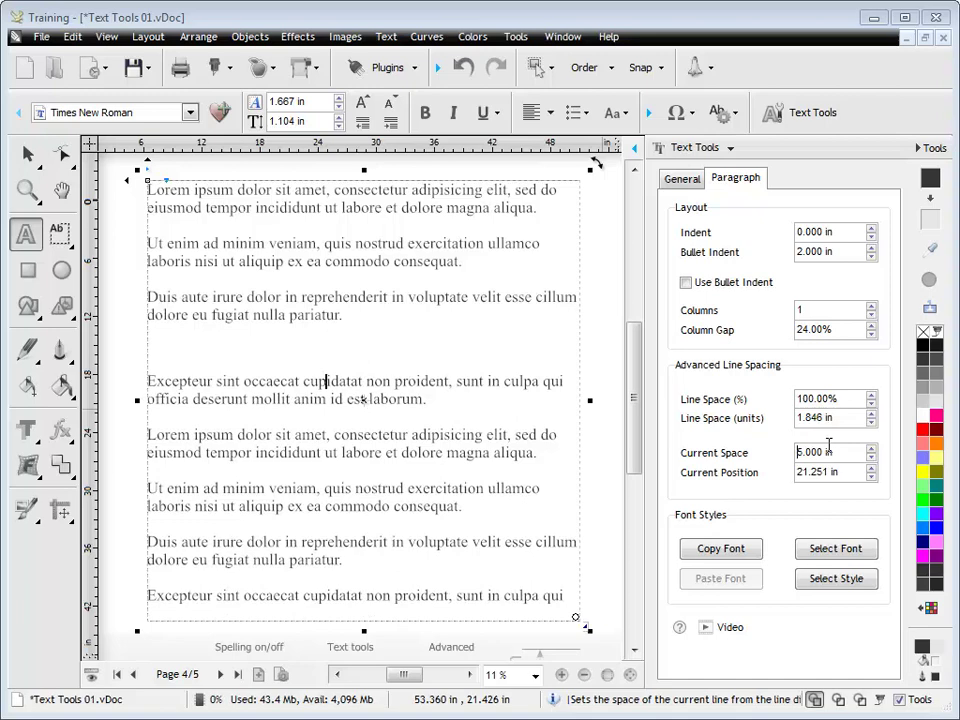
# - Move the 5 in dimension from below the text box into the gap above the "Excepteur" paragraph
pyautogui.scroll(-3, 634, 418)
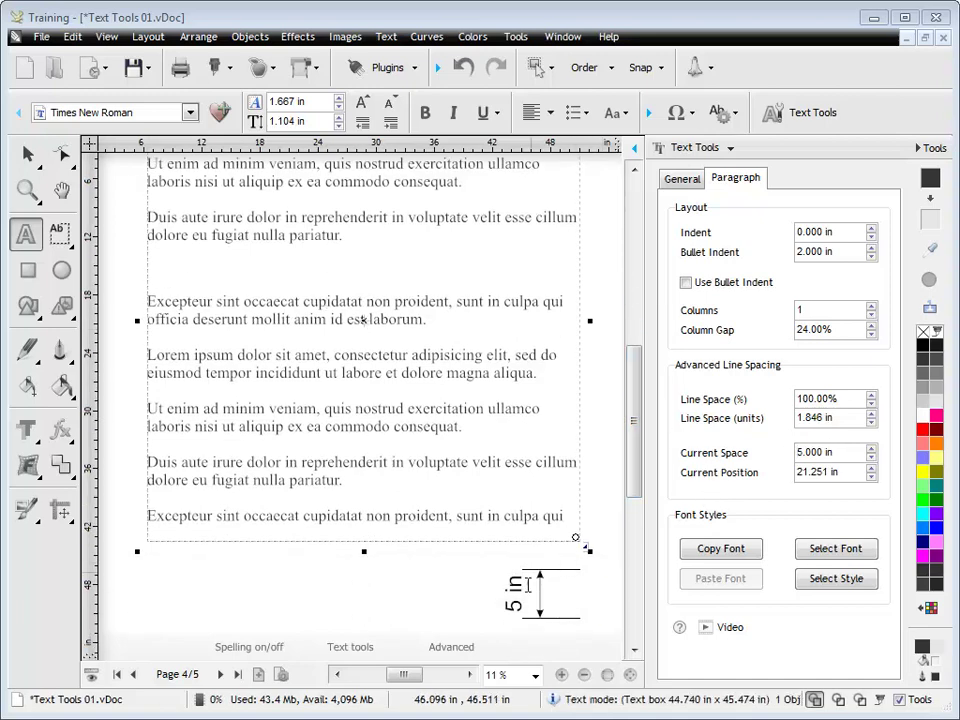
pyautogui.press('Escape')
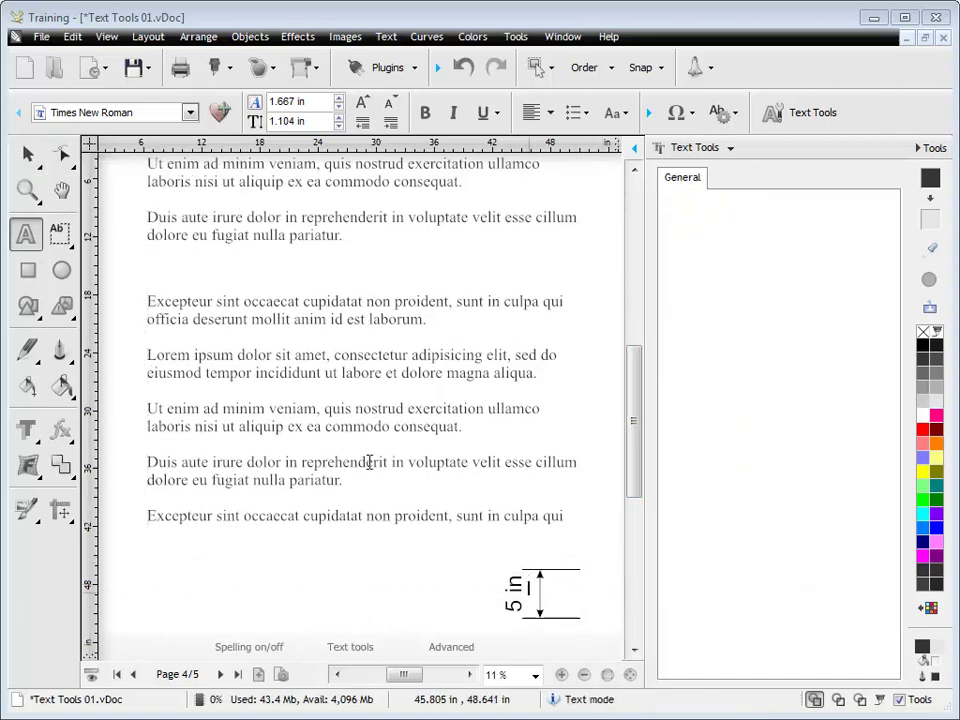
pyautogui.press('Escape')
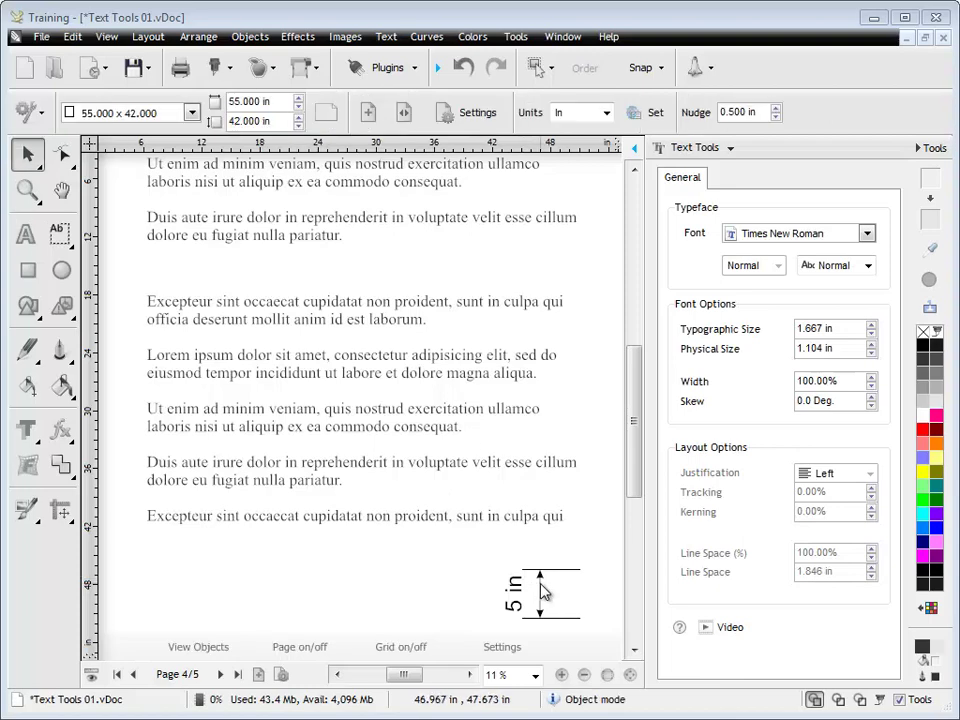
pyautogui.moveTo(543, 592); pyautogui.dragTo(317, 272)
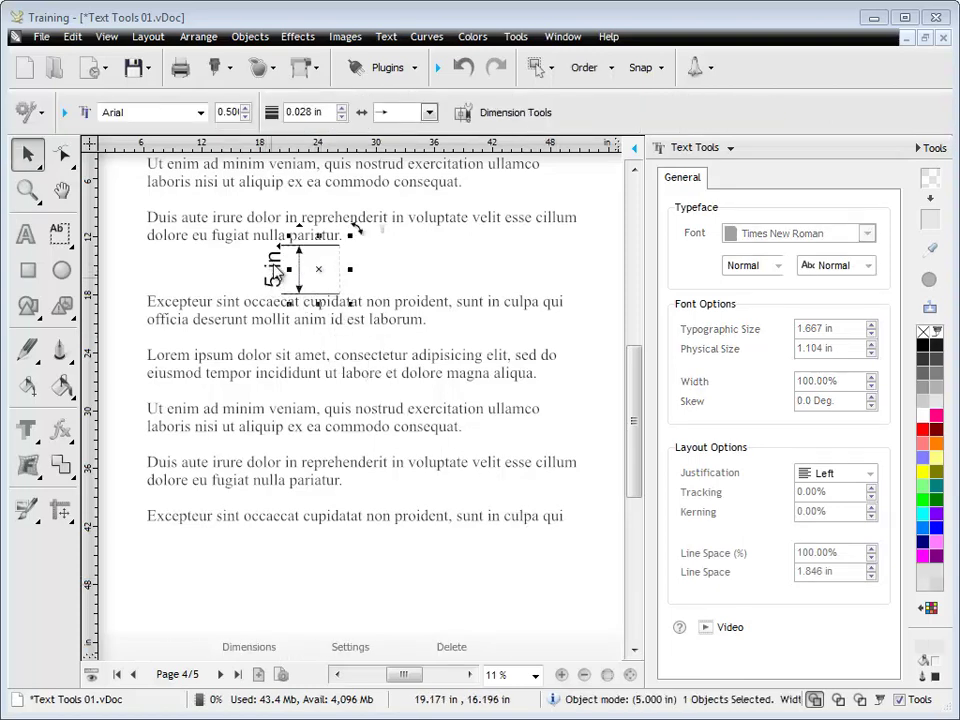
# - Set the current line space of the second "Lorem ipsum dolor sit amet" line to 3.846 in
pyautogui.click(26, 234)
pyautogui.click(444, 300)
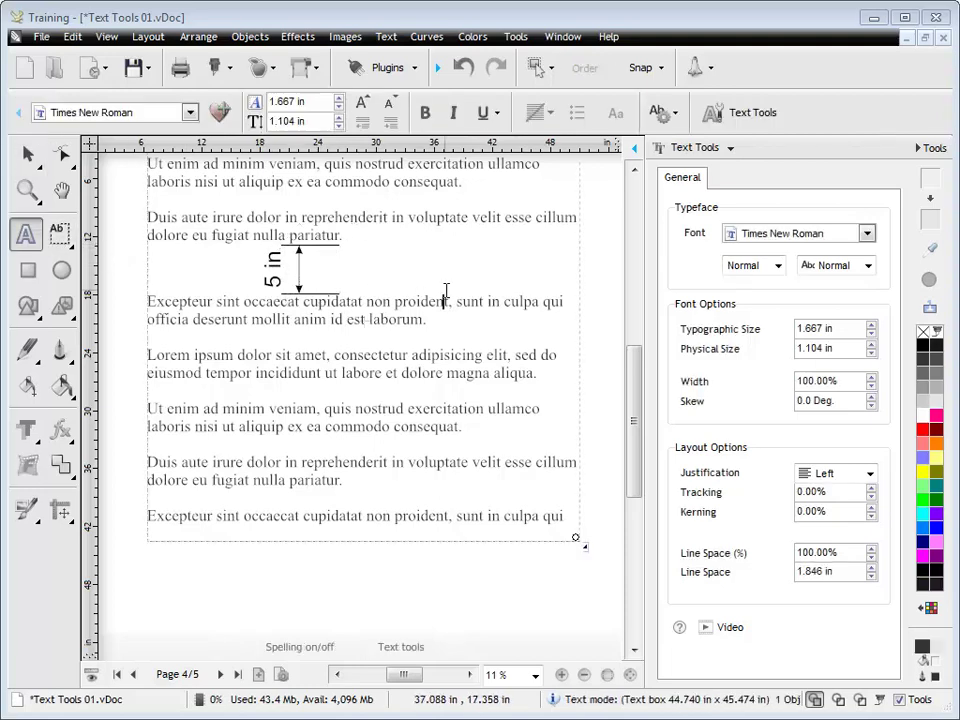
pyautogui.click(735, 177)
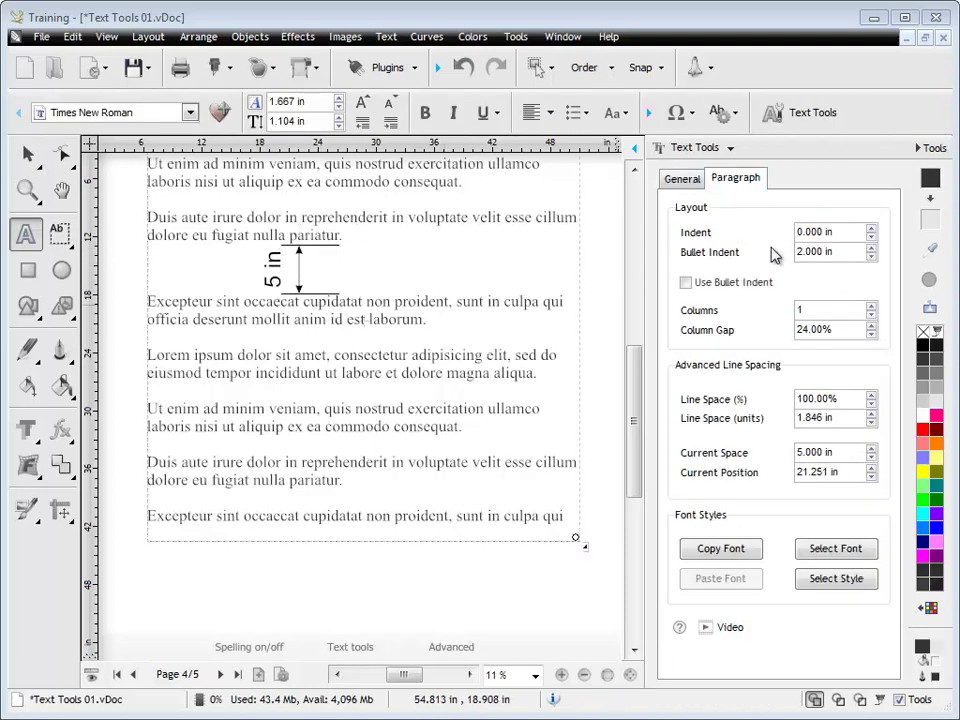
pyautogui.click(805, 452)
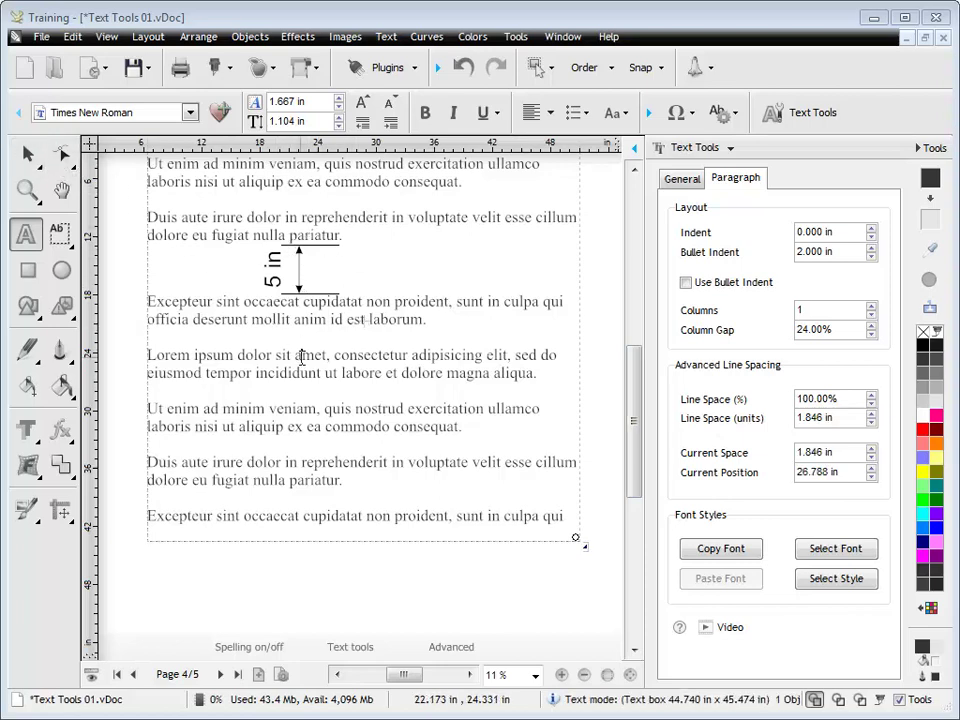
pyautogui.click(871, 448)
pyautogui.click(871, 448)
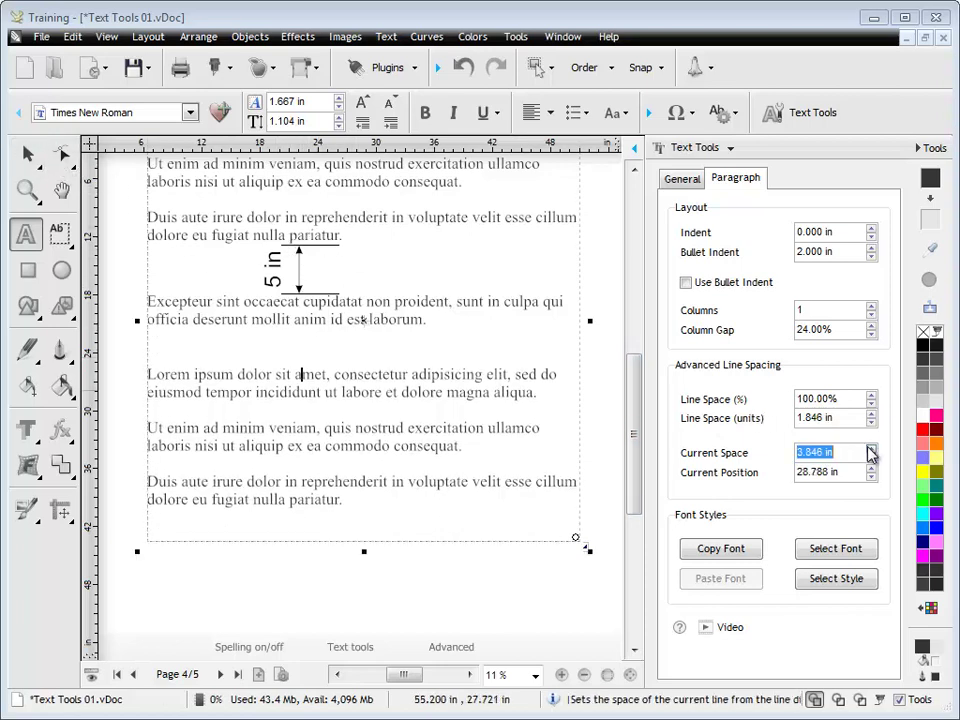
# - Reduce the current line space of the first "Ut enim ad minim veniam" line to 0.846 in
pyautogui.scroll(2, 634, 355)
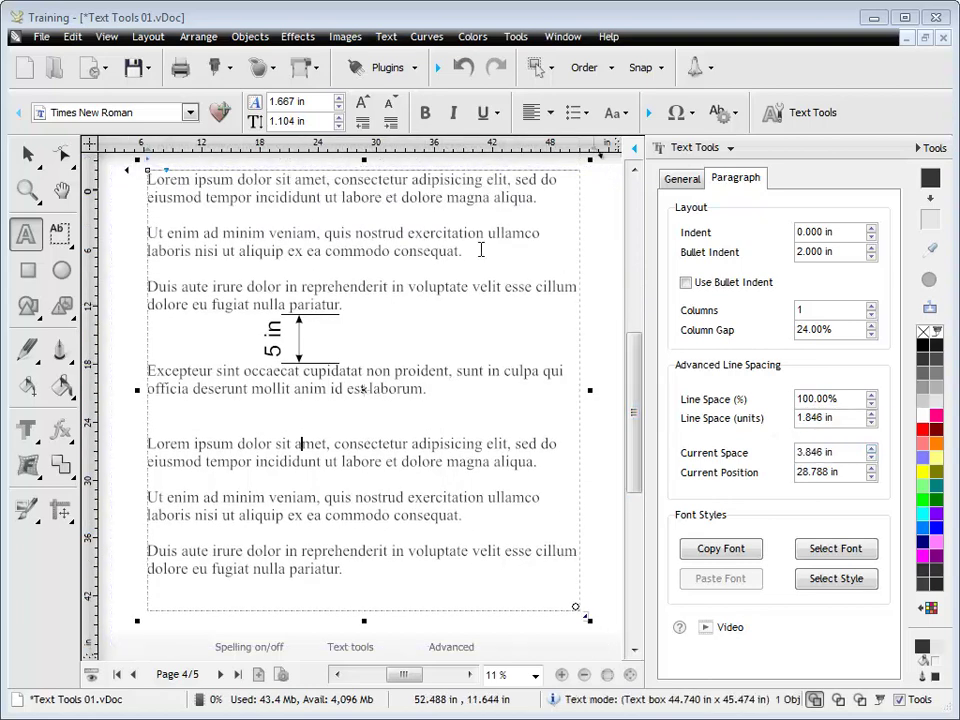
pyautogui.click(422, 232)
pyautogui.click(871, 458)
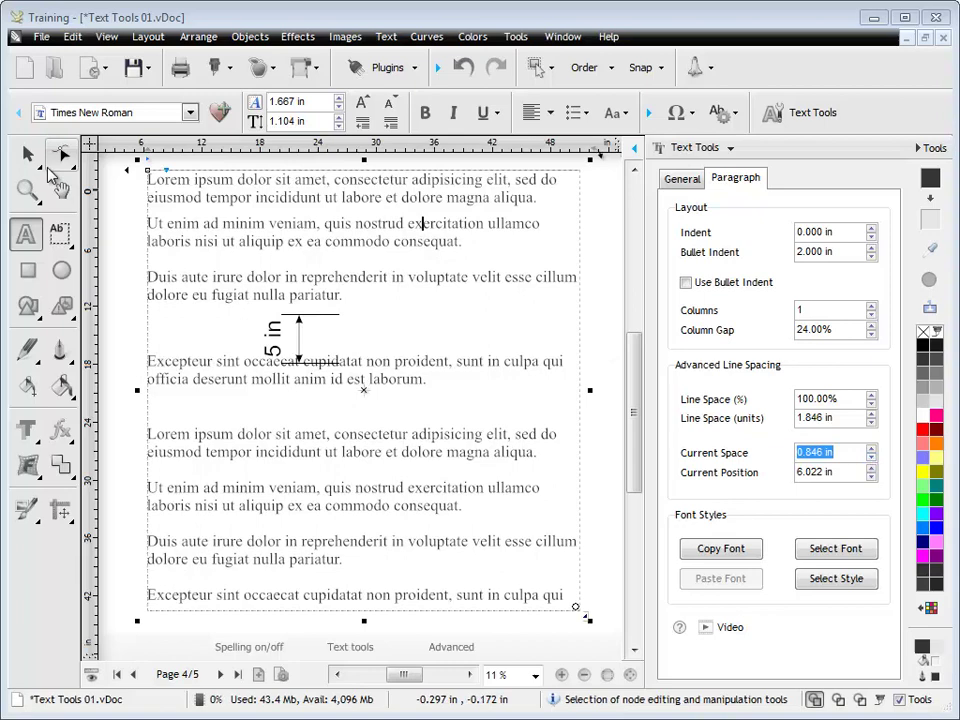
# - Realign the 5 in dimension with the shifted gap between the "Duis aute" and "Excepteur" paragraphs
pyautogui.click(28, 153)
pyautogui.click(317, 343)
pyautogui.moveTo(317, 343)
pyautogui.mouseDown()
pyautogui.moveTo(317, 321)
pyautogui.moveTo(317, 332)
pyautogui.moveTo(330, 334)
pyautogui.mouseUp()
# - Place the text cursor in the first "Duis aute irure" line and show its paragraph settings
pyautogui.click(26, 234)
pyautogui.click(407, 277)
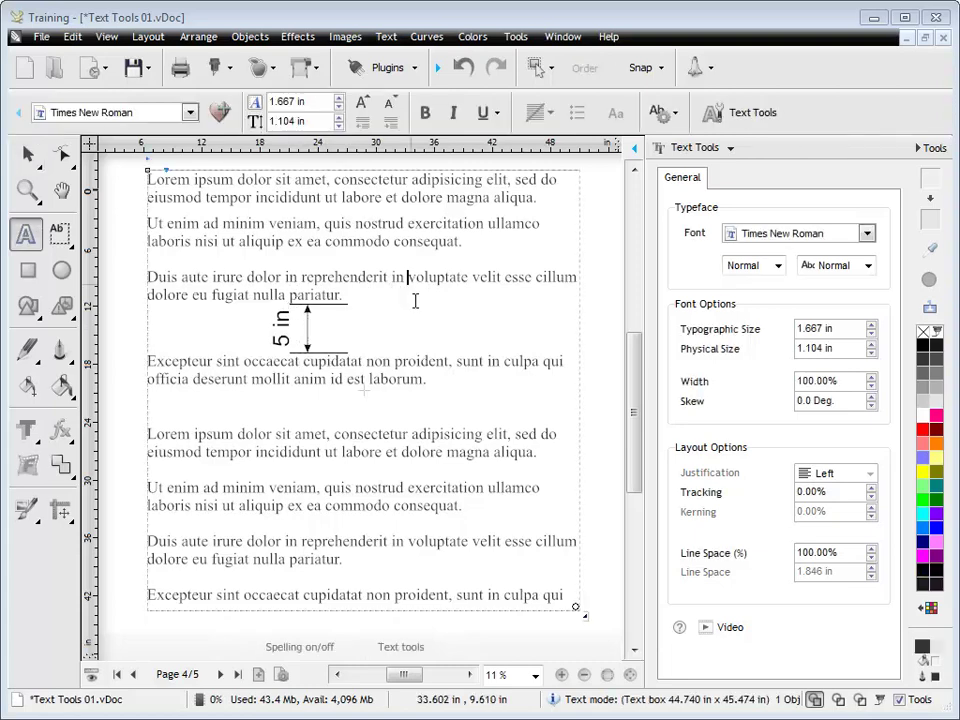
pyautogui.click(735, 178)
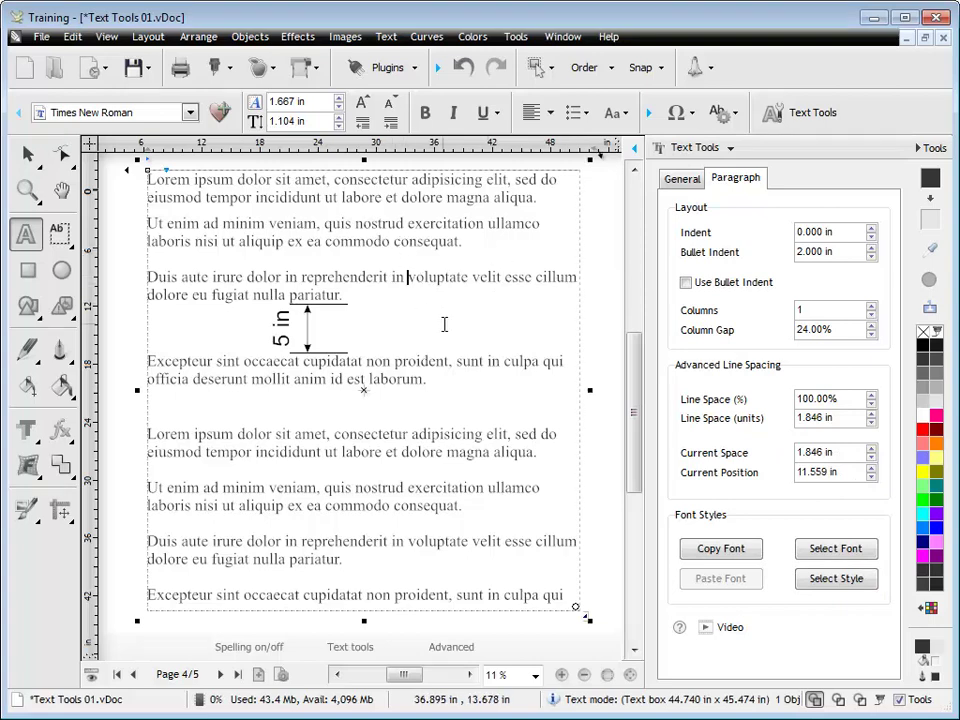
# - Delete the 5 in dimension from the page
pyautogui.click(28, 153)
pyautogui.click(309, 332)
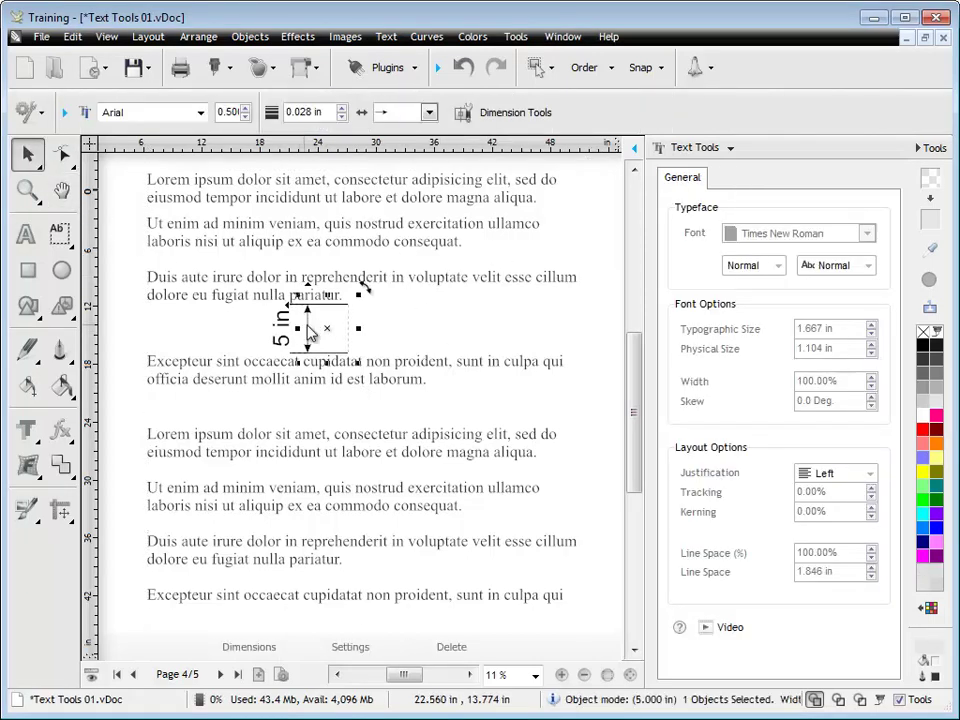
pyautogui.press('Delete')
# - Set the current line space of the first "Excepteur sint occaecat" line back to 1.846 in
pyautogui.click(422, 298)
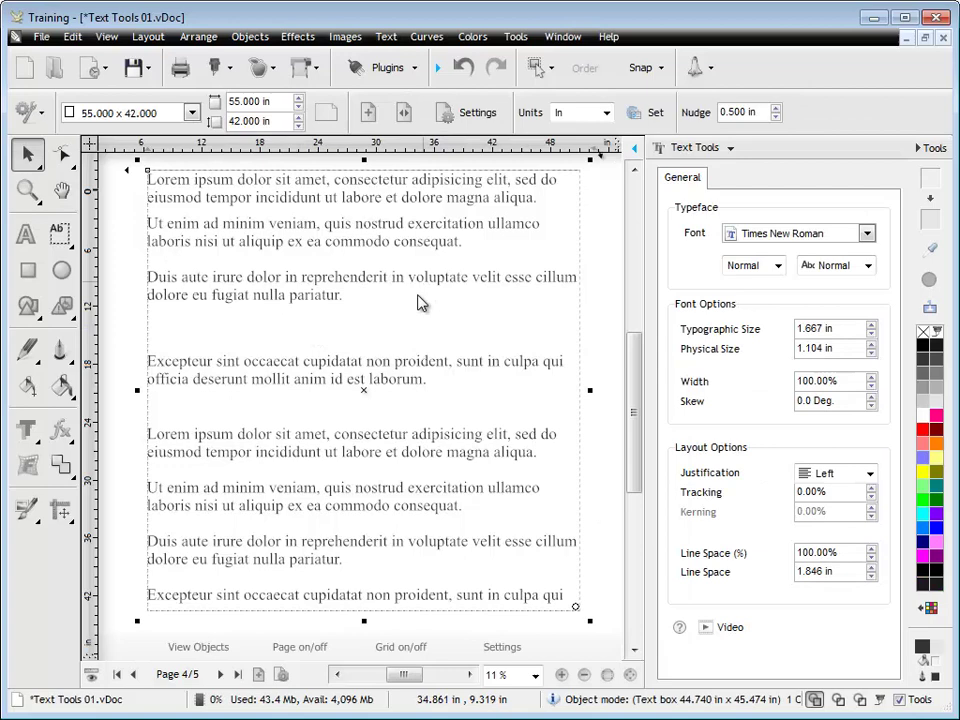
pyautogui.click(733, 178)
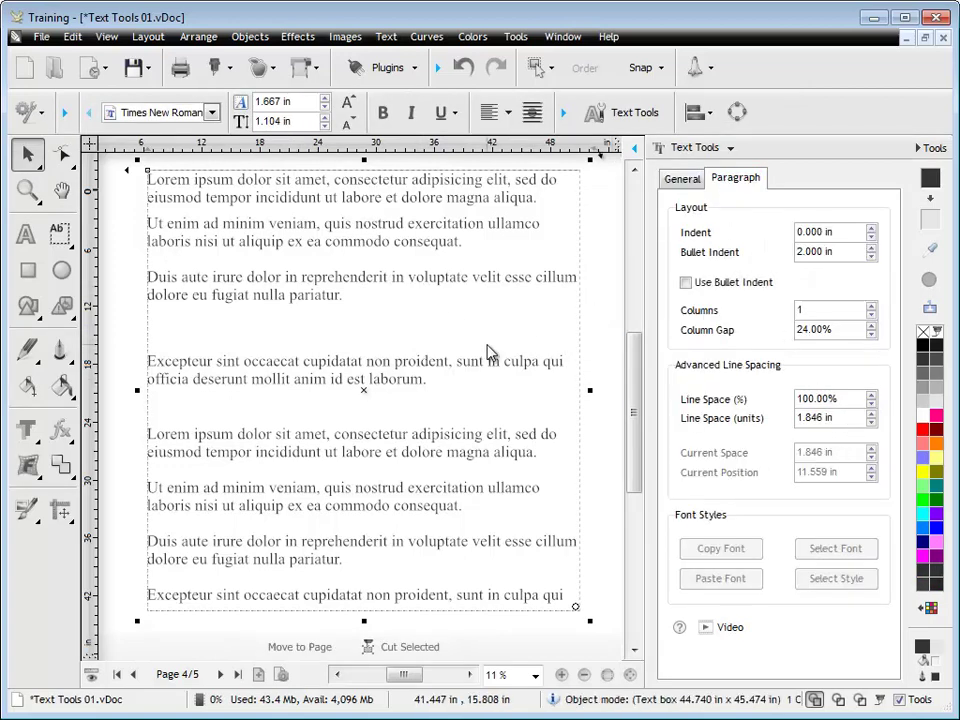
pyautogui.click(26, 233)
pyautogui.click(318, 362)
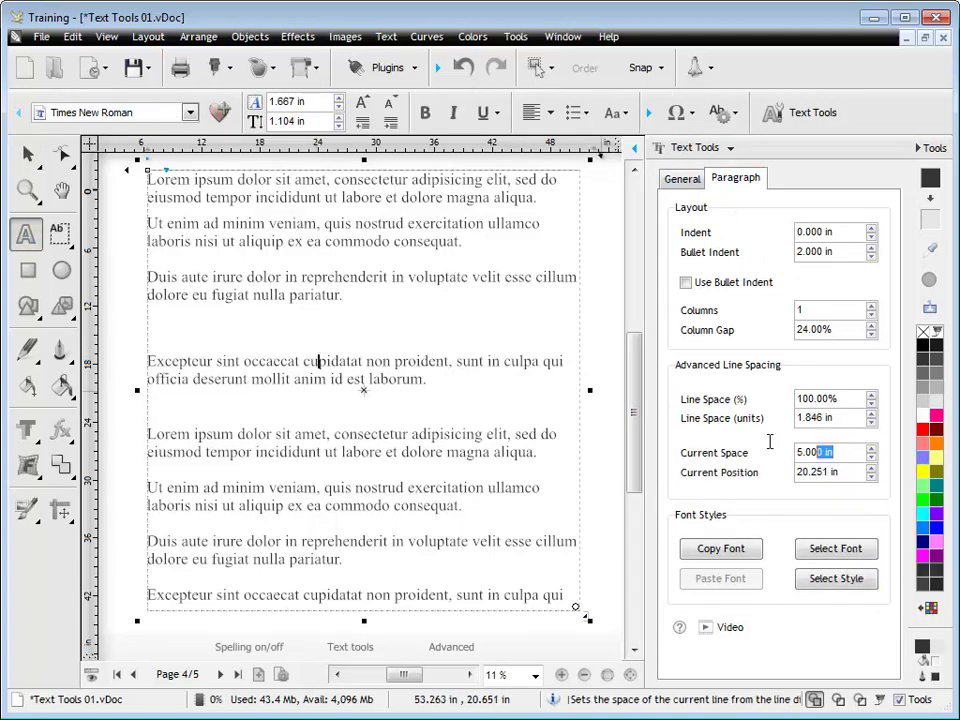
pyautogui.moveTo(770, 441); pyautogui.dragTo(713, 452)
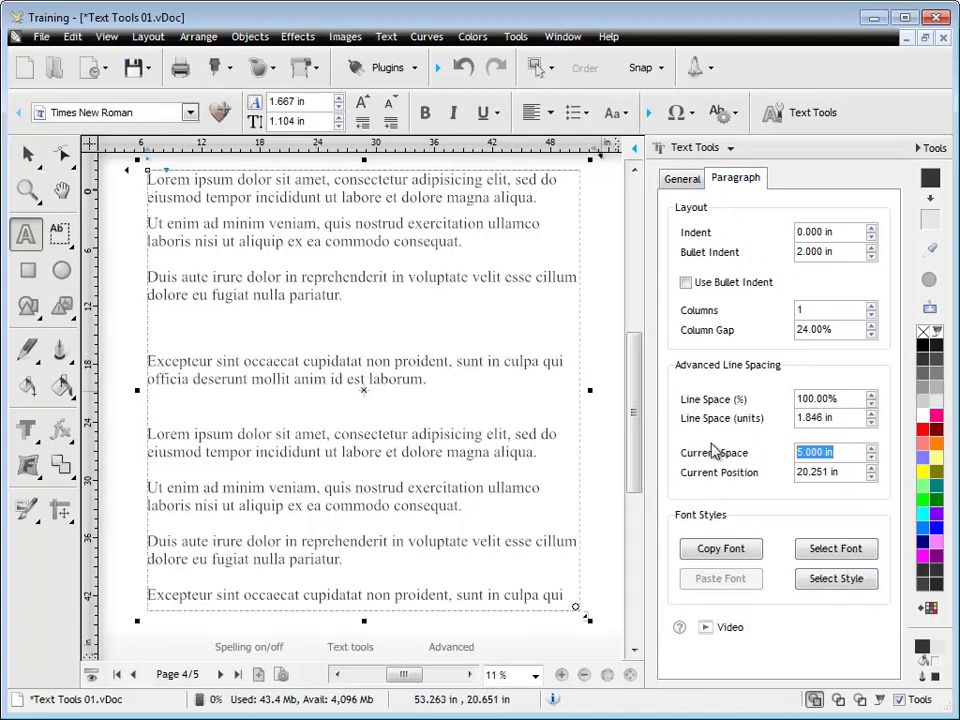
pyautogui.write('1')
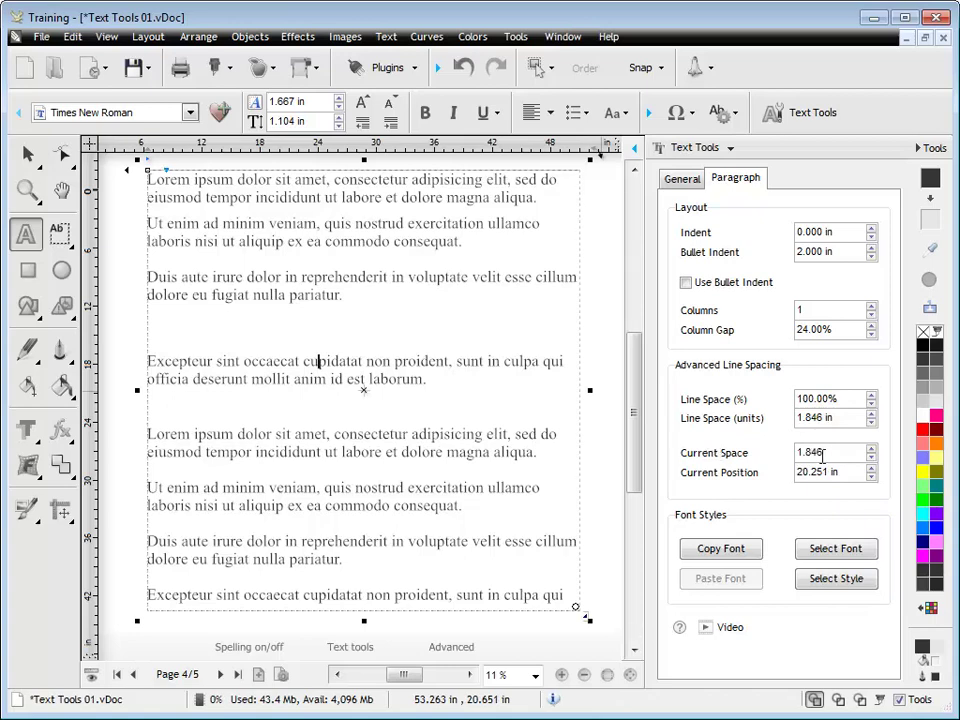
pyautogui.write('.846')
pyautogui.press('Tab')
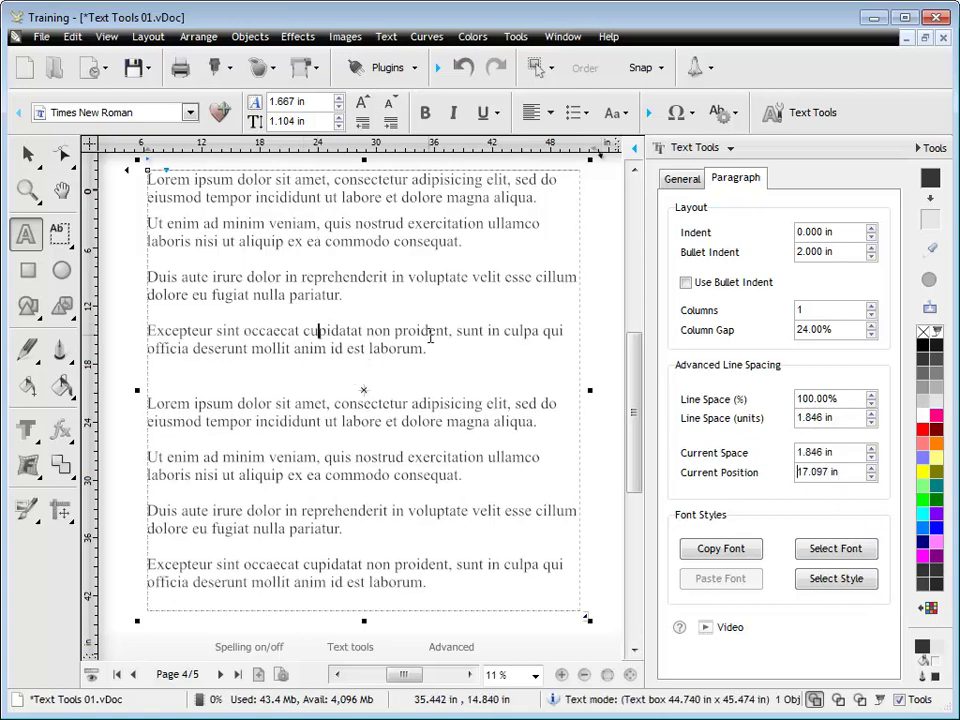
# - Set the current line space of the second "Lorem ipsum dolor sit amet" line back to 1.846 in
pyautogui.click(421, 369)
pyautogui.click(426, 404)
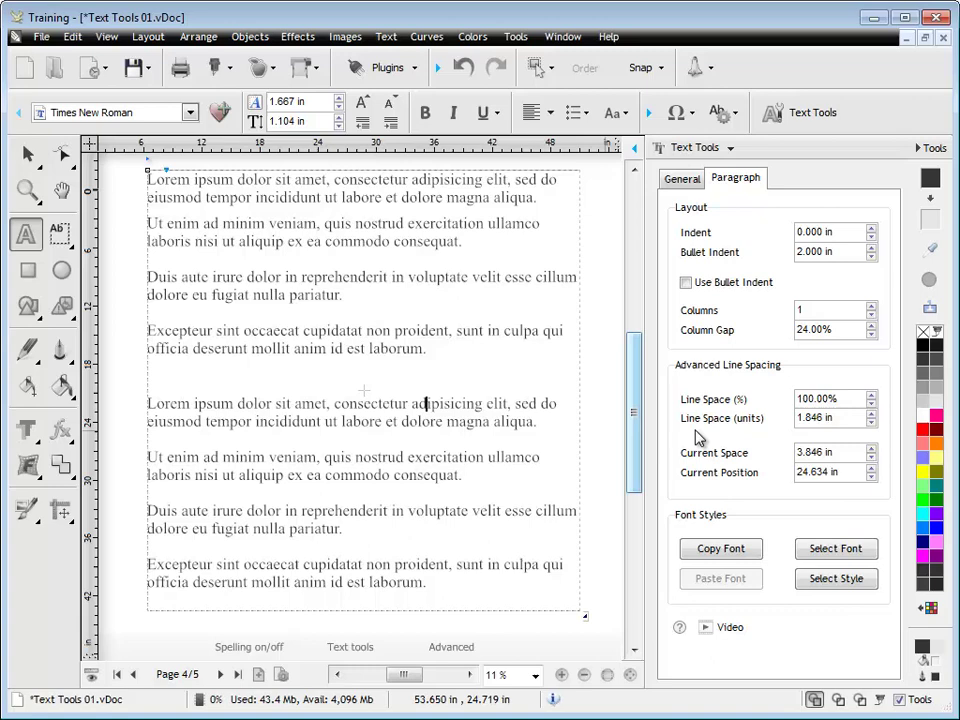
pyautogui.click(821, 452)
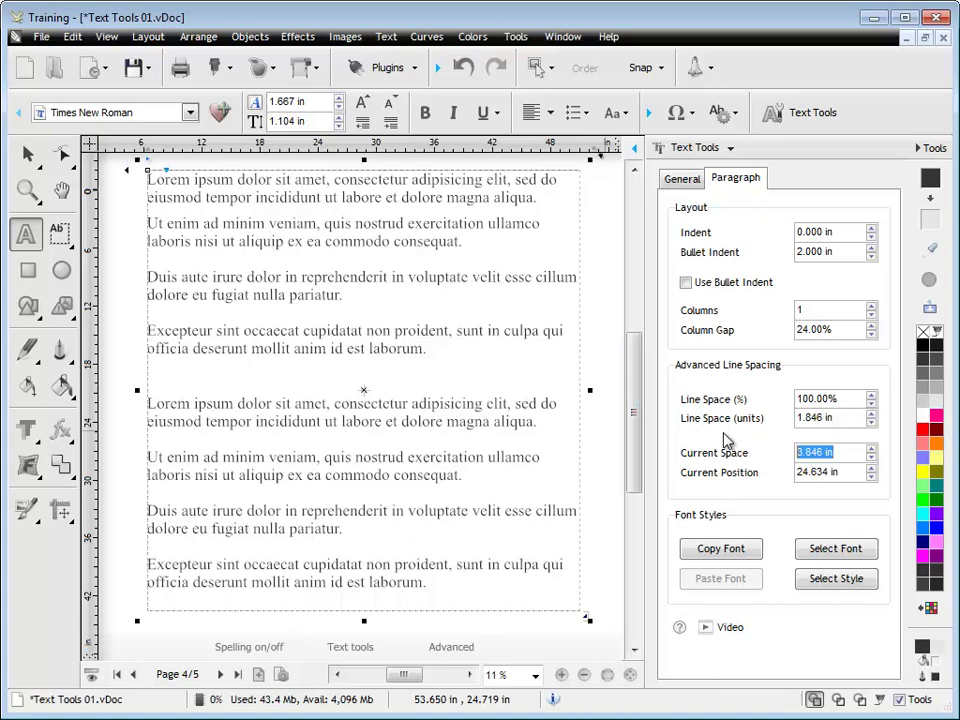
pyautogui.write('1')
pyautogui.press('Return')
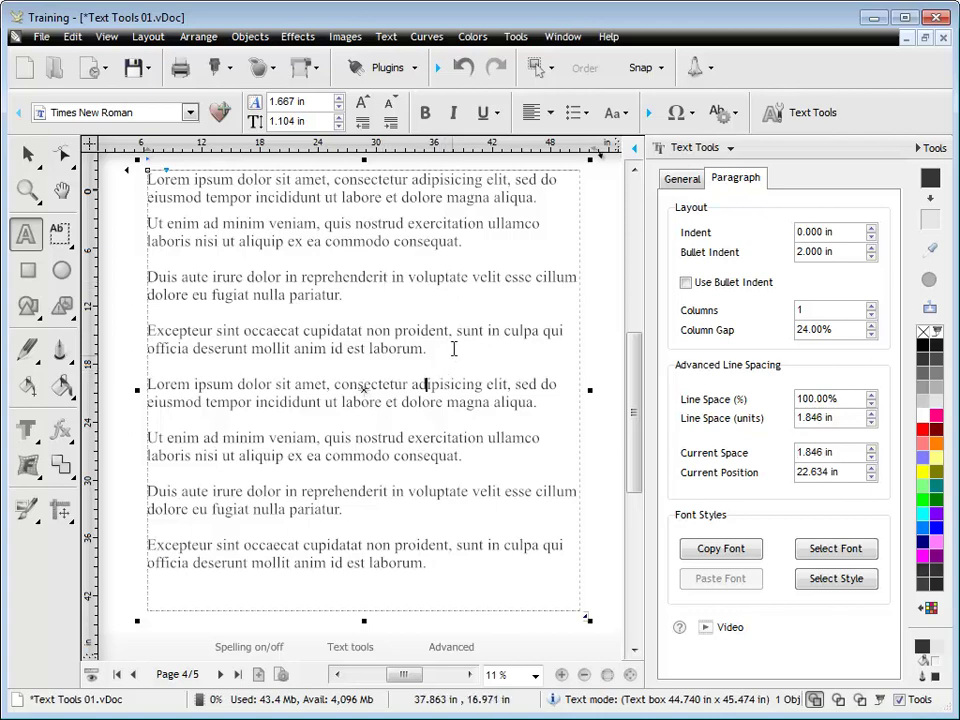
# - Select the first "Excepteur sint occaecat" paragraph and copy its font
pyautogui.moveTo(454, 348); pyautogui.dragTo(148, 332)
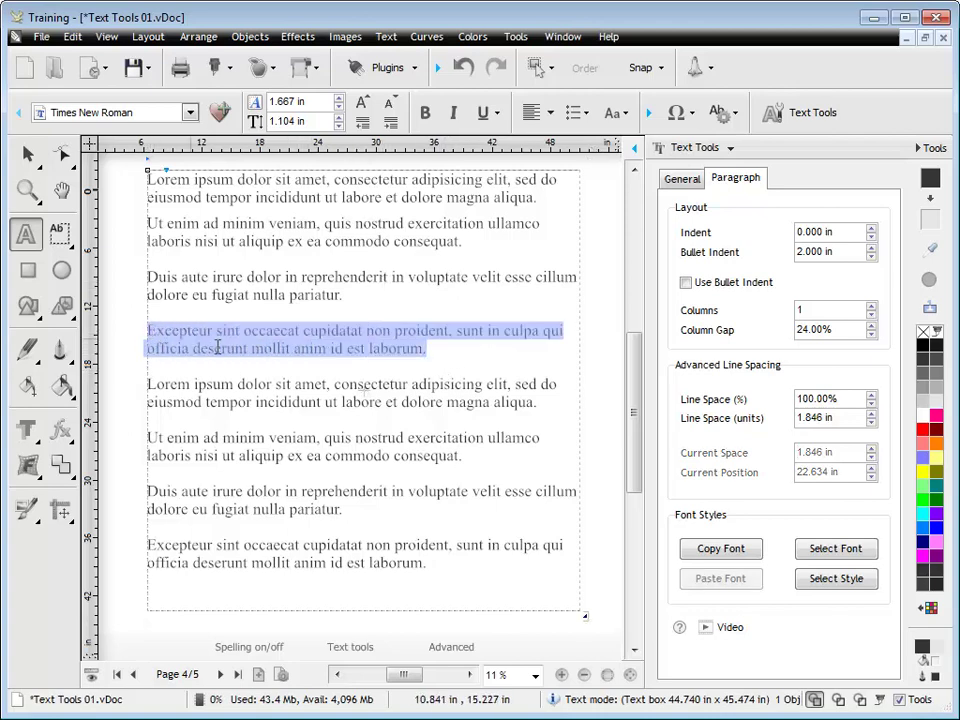
pyautogui.click(708, 551)
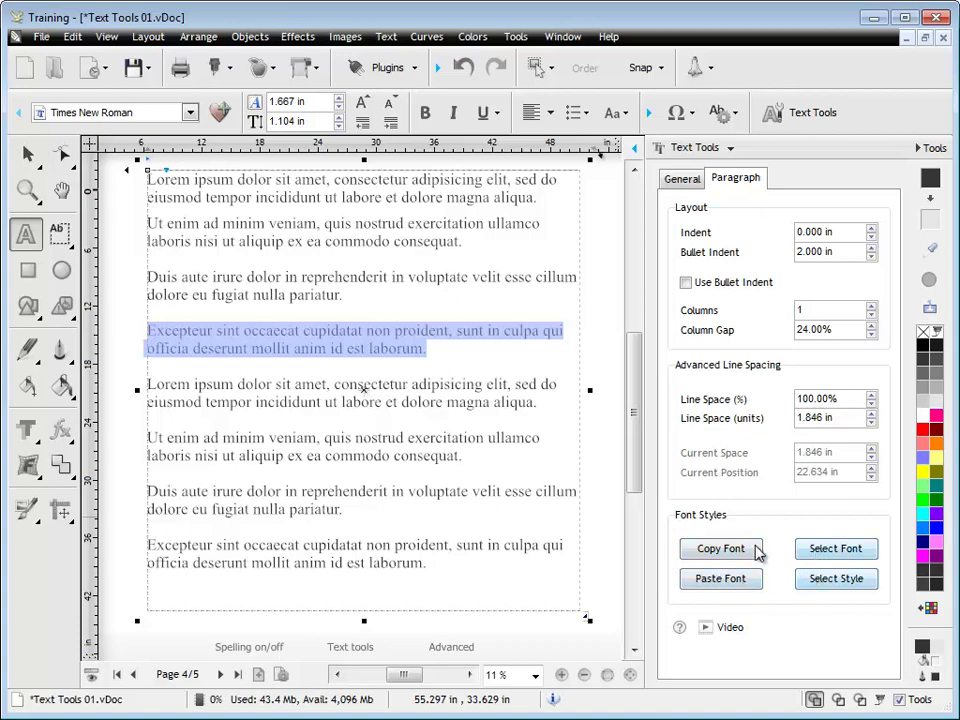
pyautogui.click(699, 552)
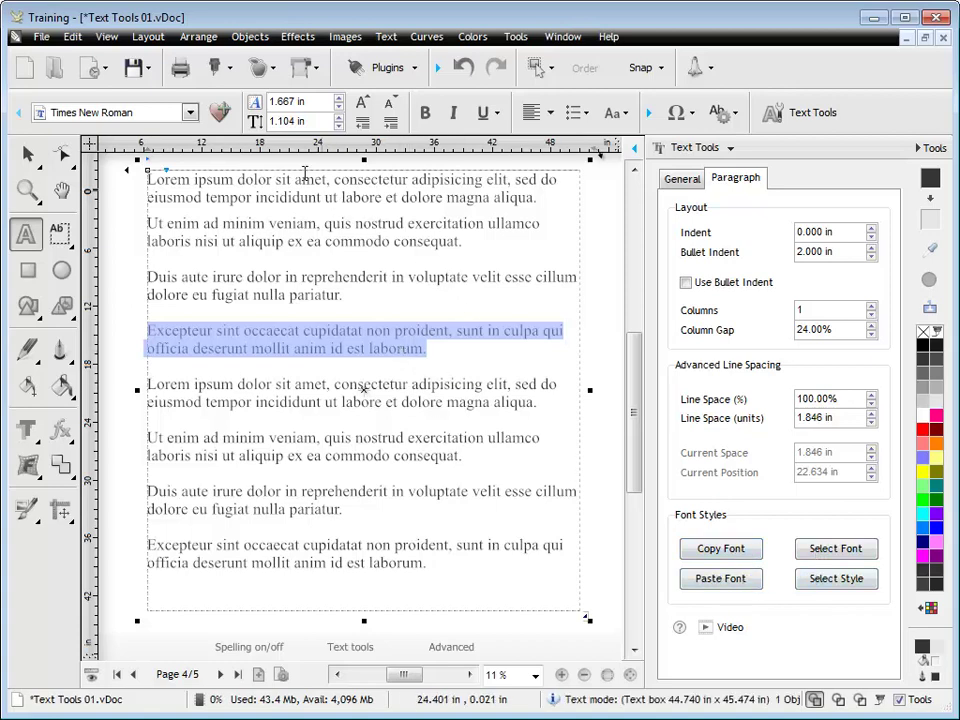
# - Change the selected first "Excepteur sint occaecat" paragraph to the Impact font and enlarge it to 1.944 in
pyautogui.click(190, 114)
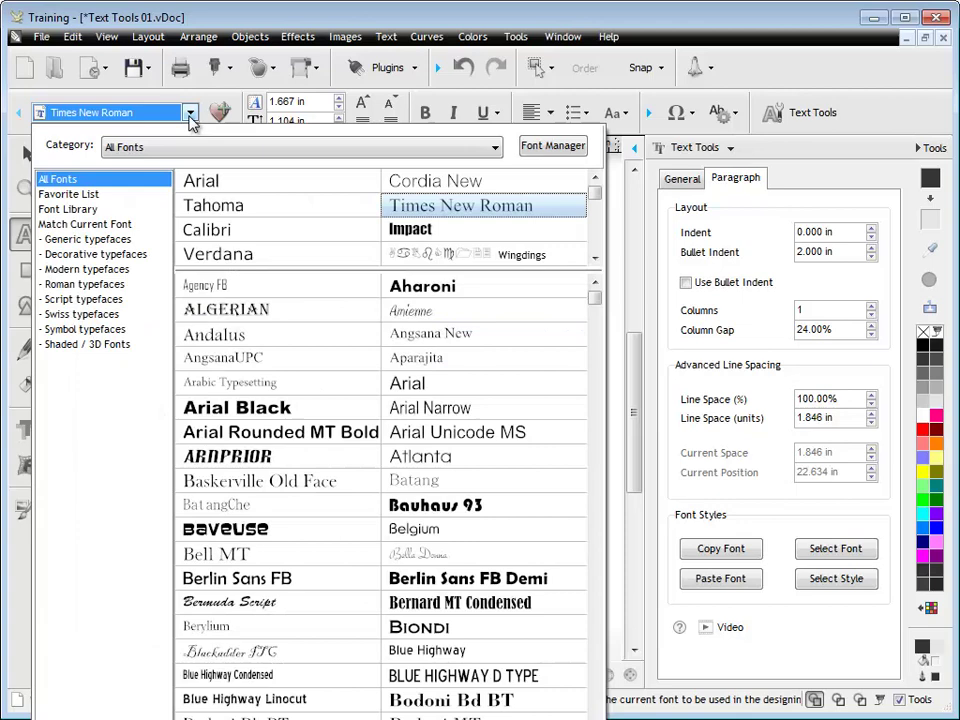
pyautogui.click(421, 232)
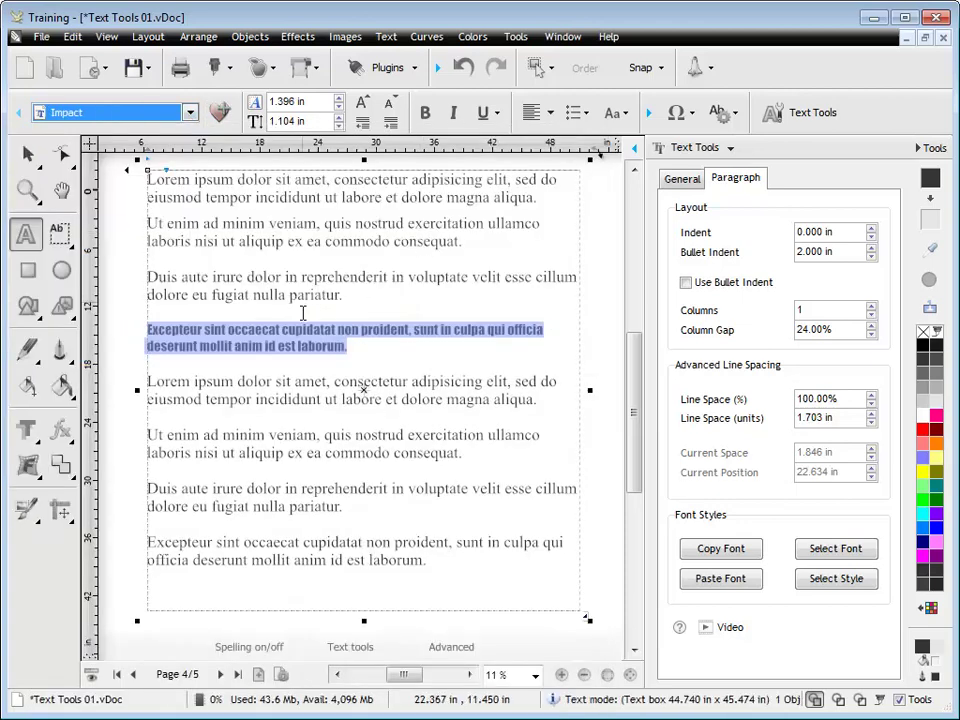
pyautogui.click(366, 108)
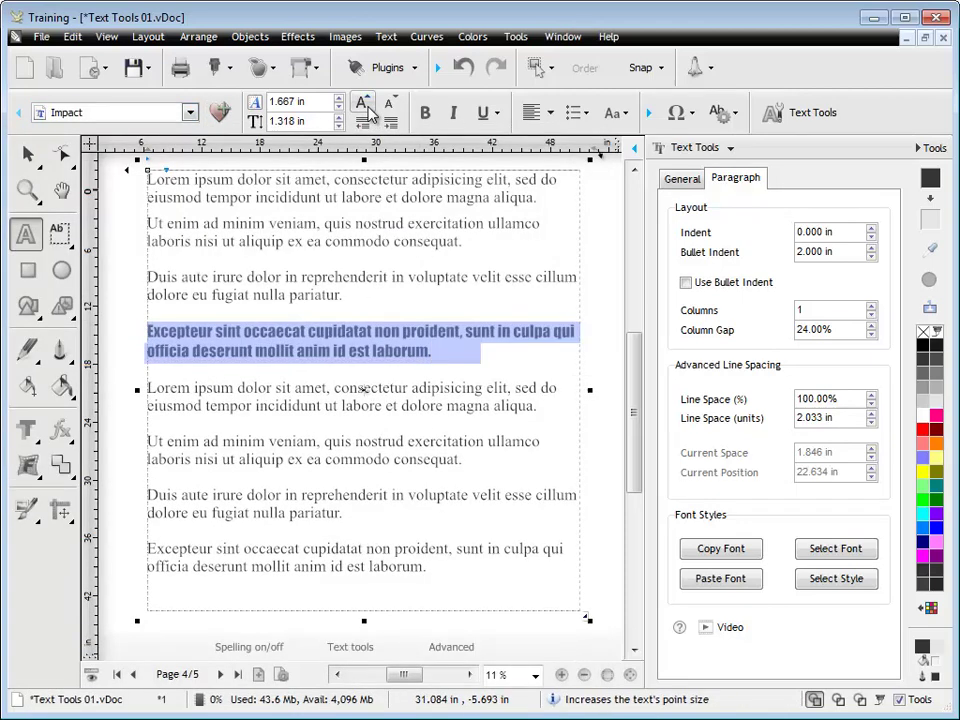
pyautogui.click(366, 108)
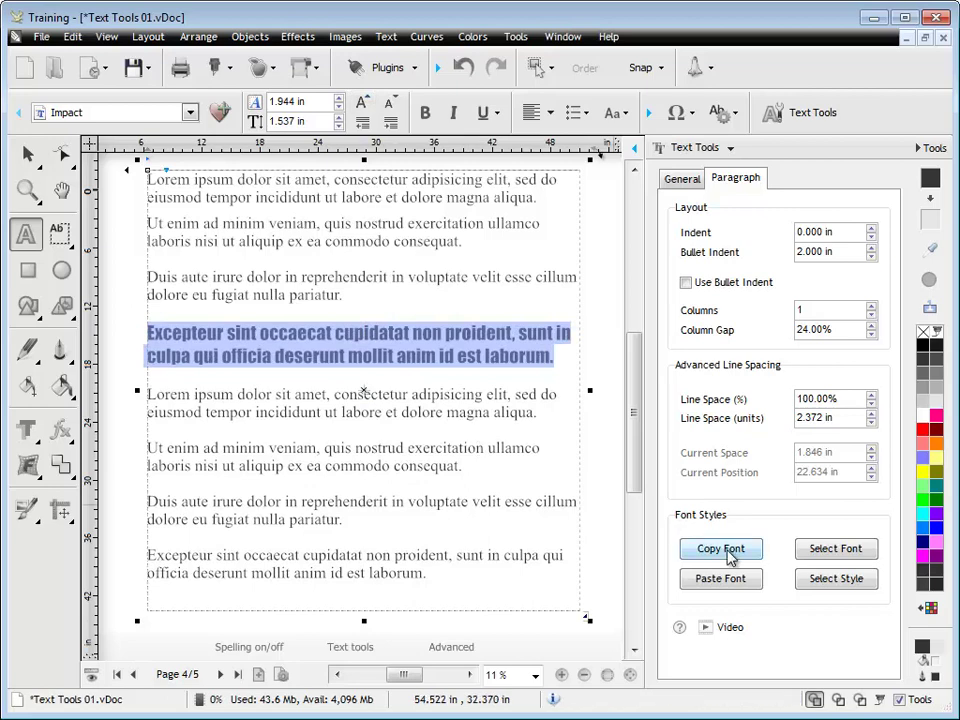
# - Copy the font of the first "Excepteur sint occaecat" paragraph and paste it onto the second "Duis aute irure" paragraph
pyautogui.click(731, 556)
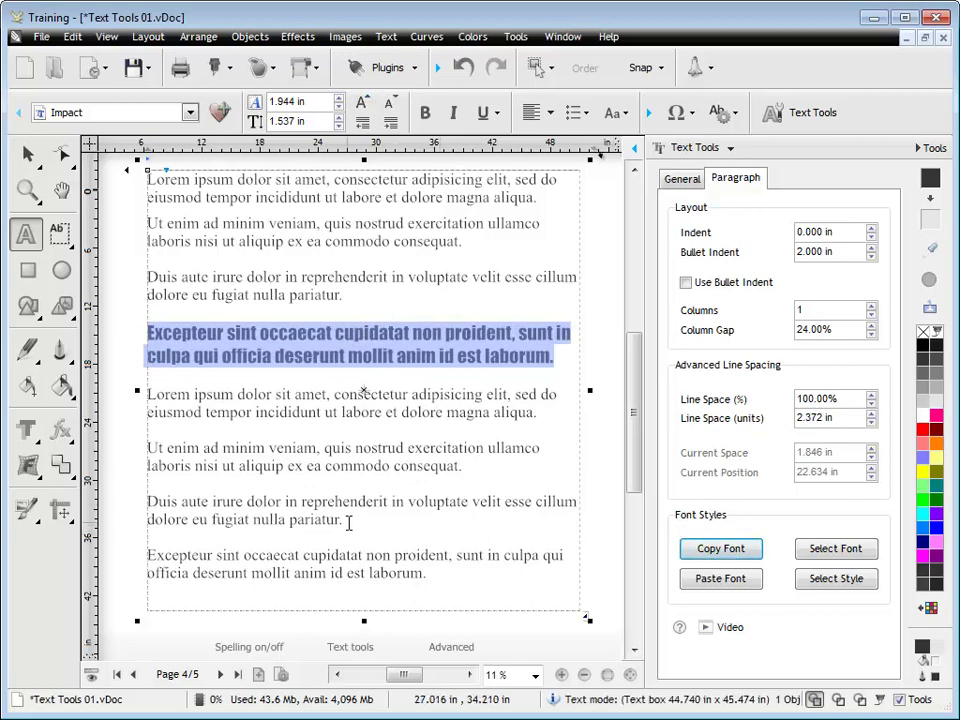
pyautogui.moveTo(349, 522); pyautogui.dragTo(147, 502)
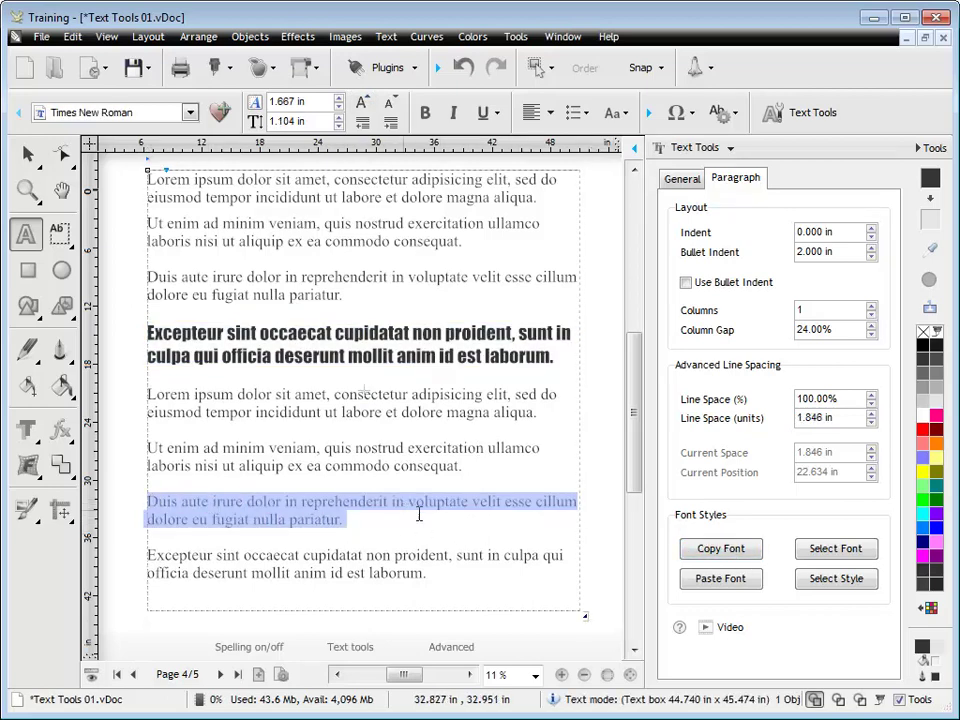
pyautogui.click(735, 579)
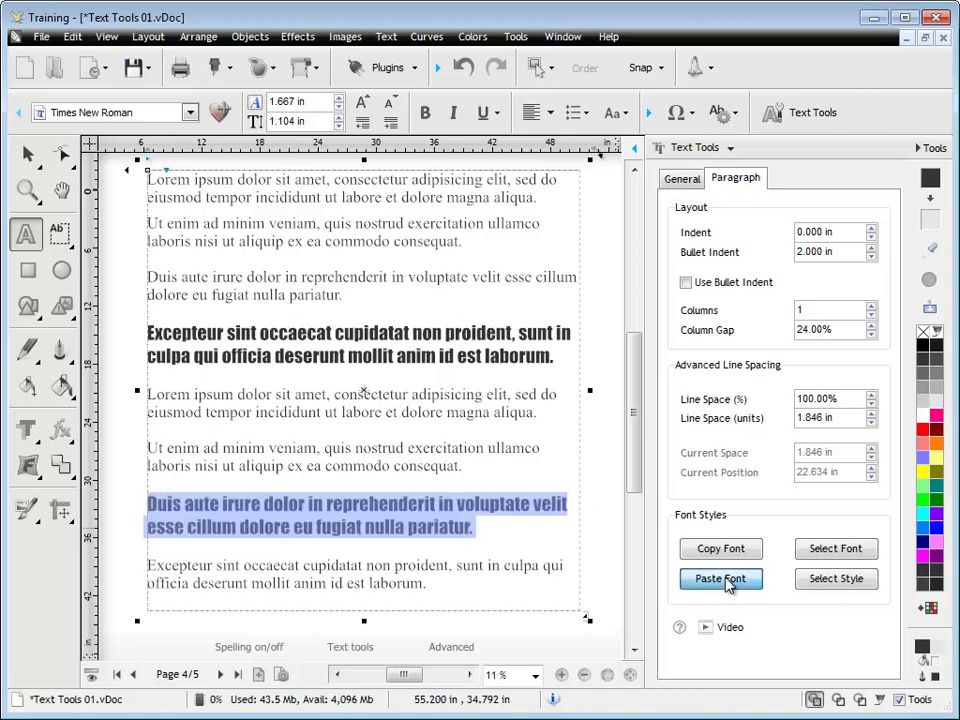
# - Select all text in the box that uses the Impact font, and separately all text that uses Times New Roman
pyautogui.click(482, 530)
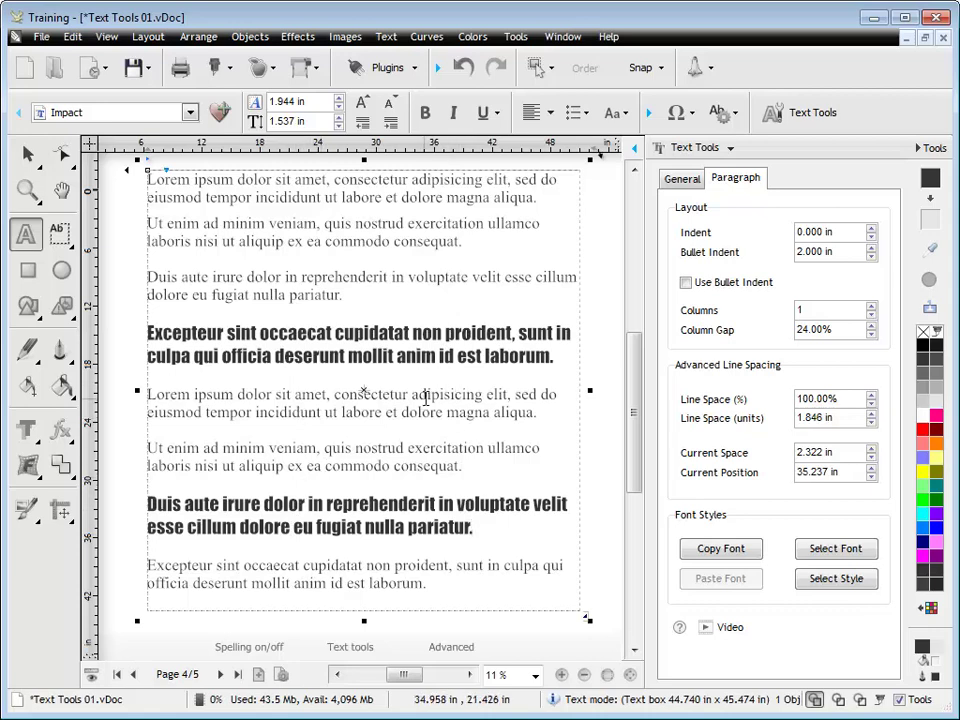
pyautogui.click(832, 551)
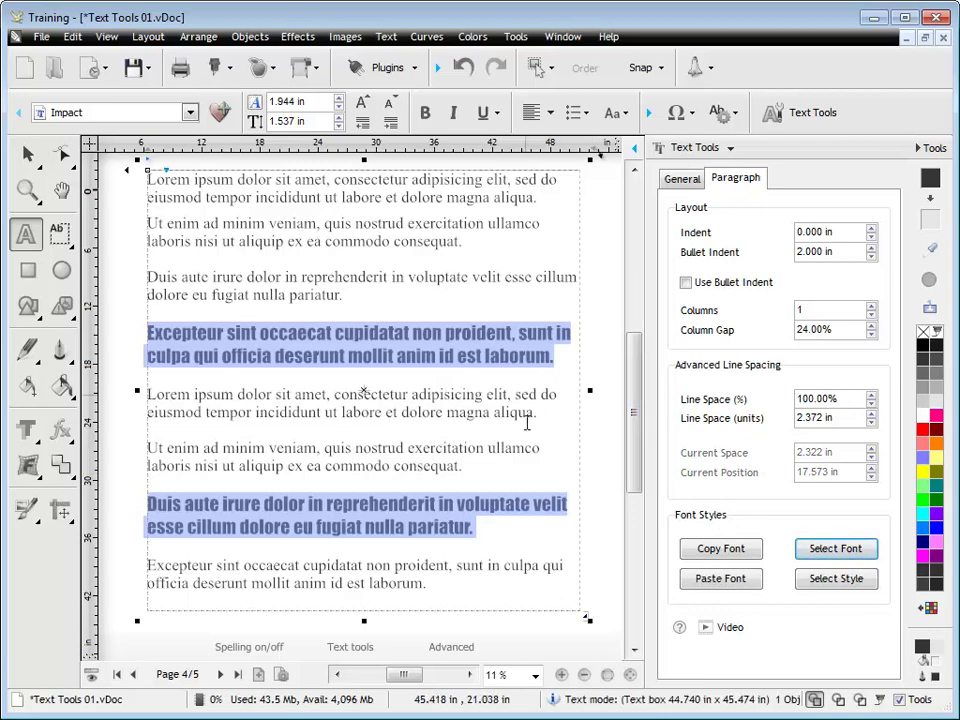
pyautogui.click(488, 448)
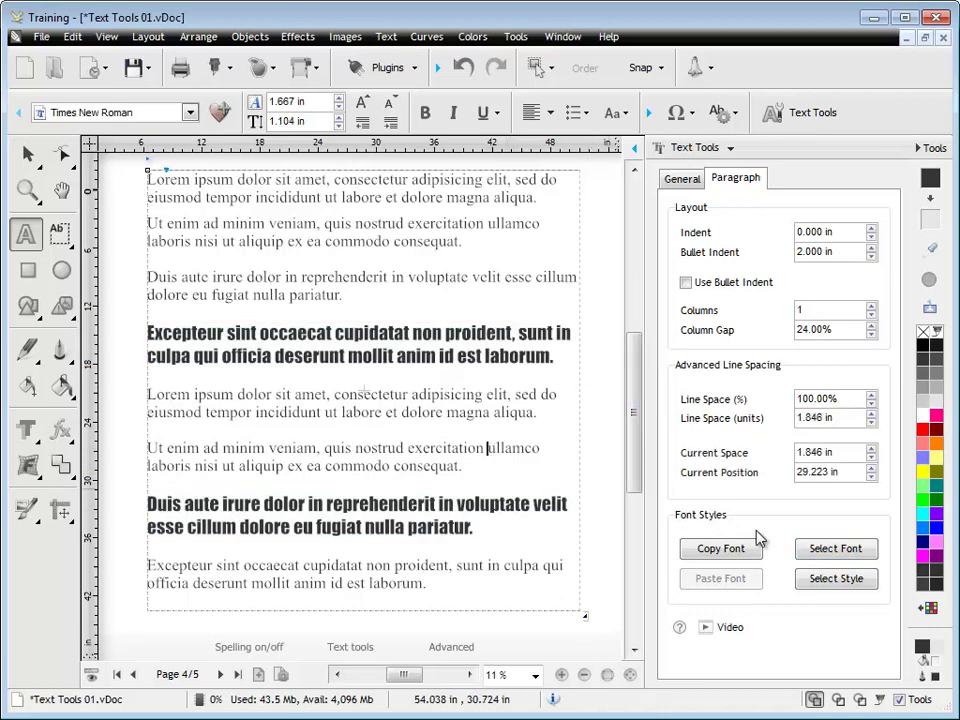
pyautogui.click(826, 551)
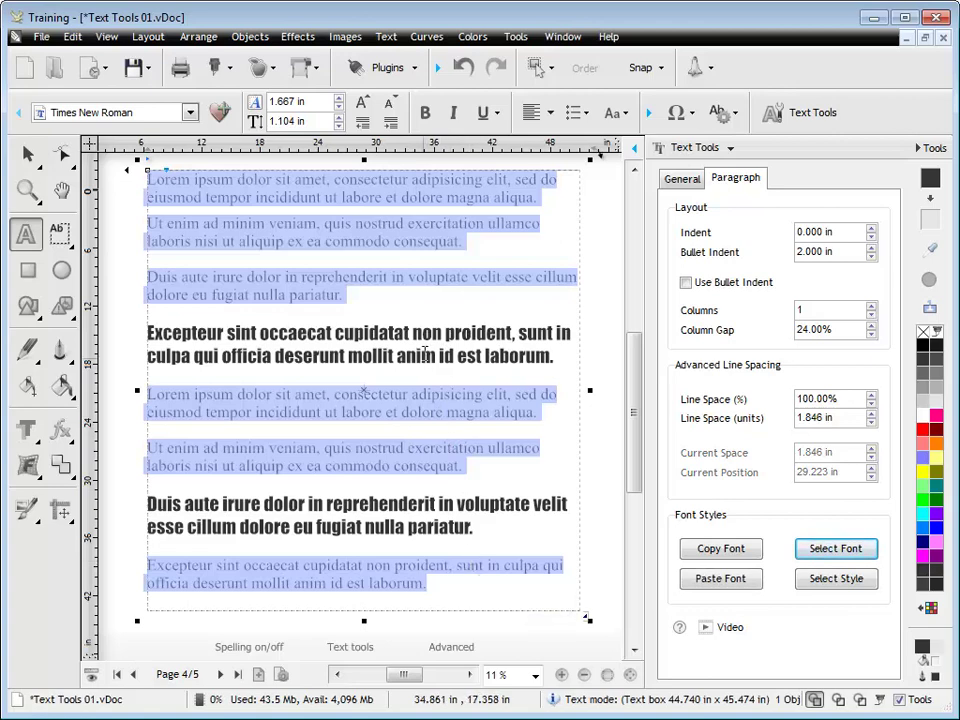
pyautogui.click(429, 358)
# - Make the first "Duis aute irure" paragraph bold and italic
pyautogui.moveTo(346, 294); pyautogui.dragTo(147, 278)
pyautogui.click(425, 112)
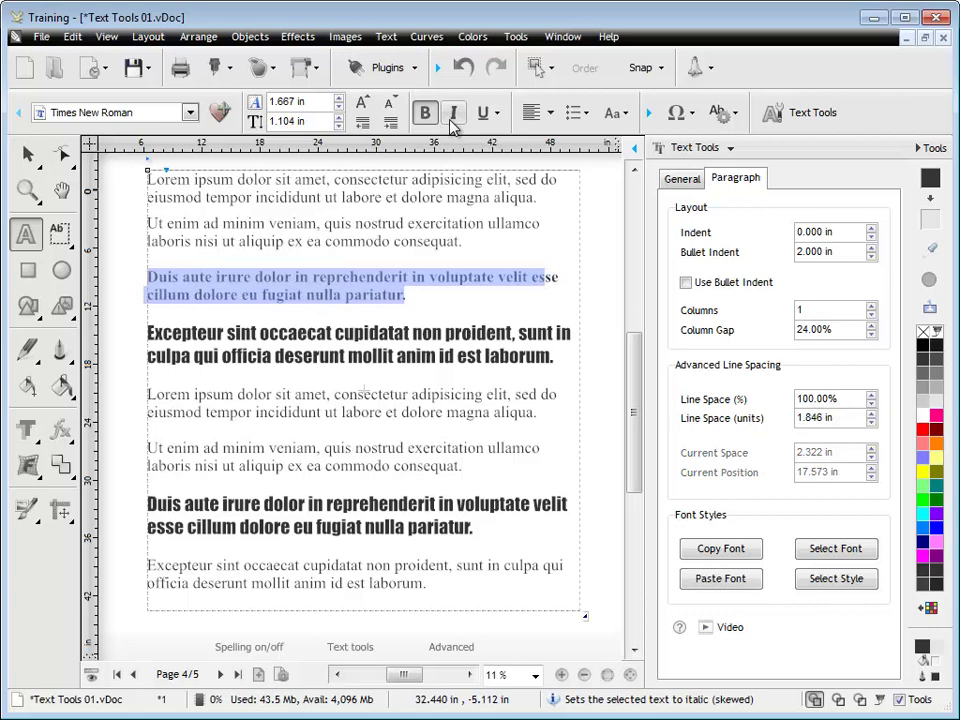
pyautogui.click(453, 112)
pyautogui.click(483, 411)
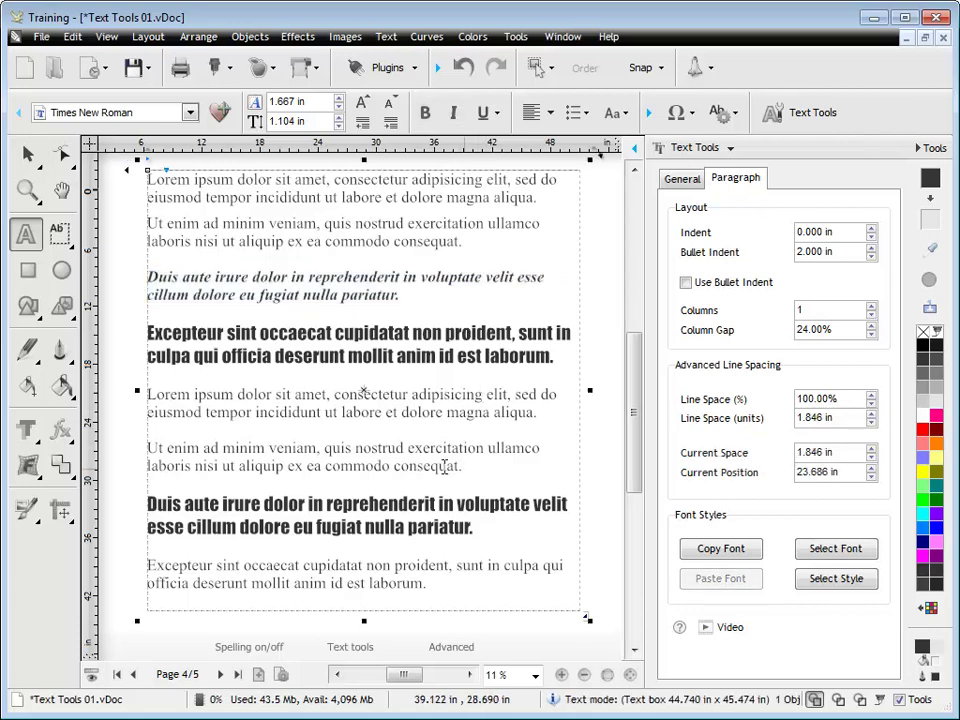
# - Make the second "Ut enim ad minim veniam" paragraph bold and italic
pyautogui.moveTo(461, 467); pyautogui.dragTo(159, 450)
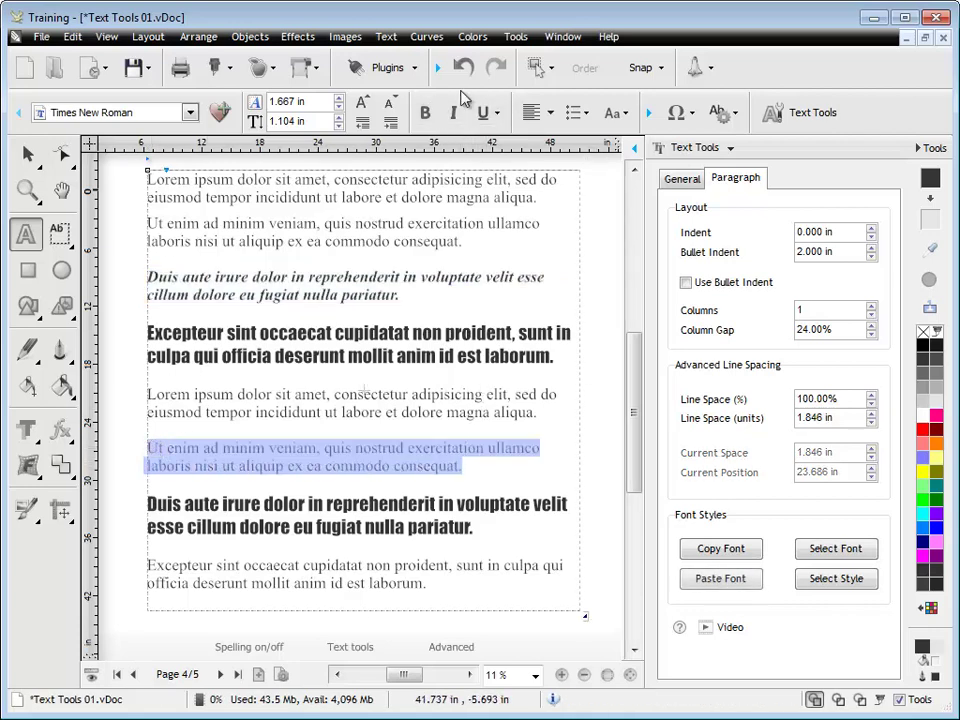
pyautogui.click(425, 112)
pyautogui.click(453, 112)
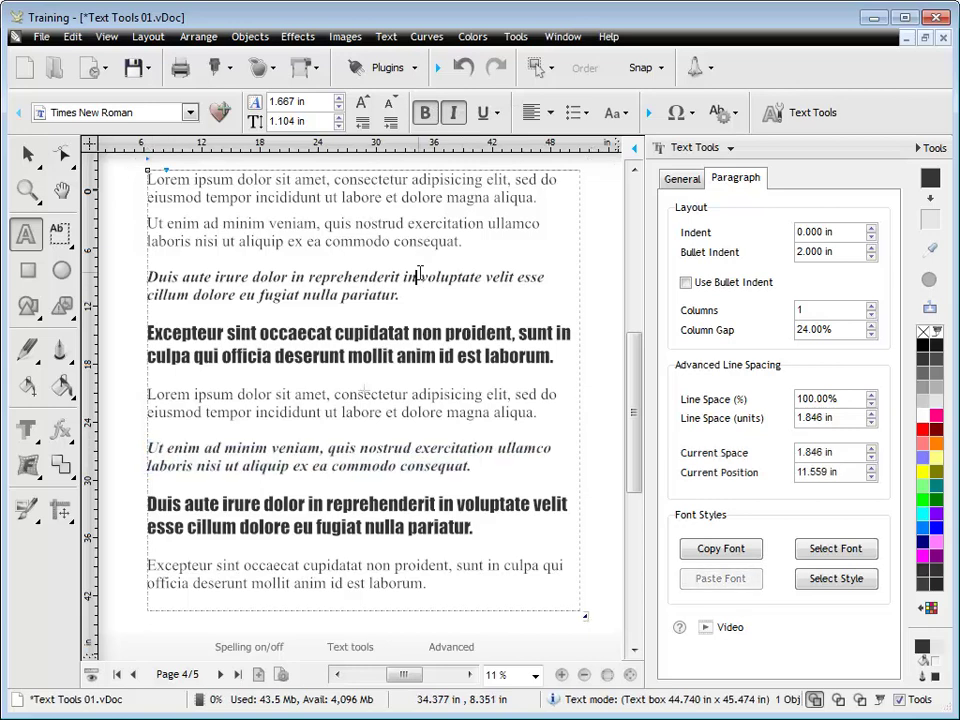
# - Select all text matching the bold italic style of the first "Duis aute irure" paragraph, and separately all text in the Impact font
pyautogui.click(808, 578)
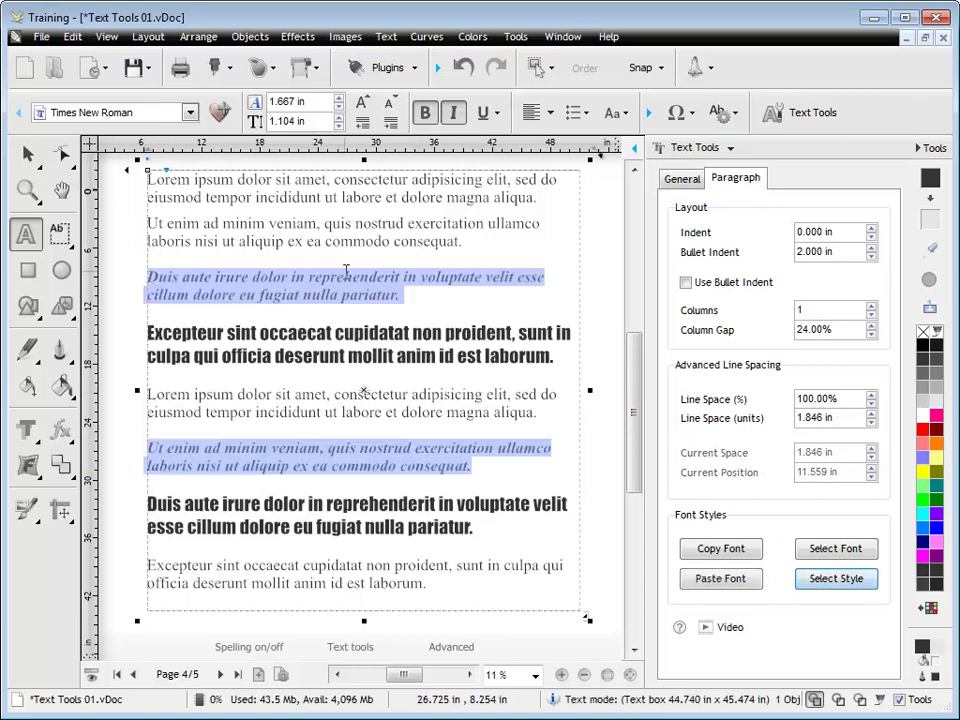
pyautogui.click(441, 357)
pyautogui.click(840, 548)
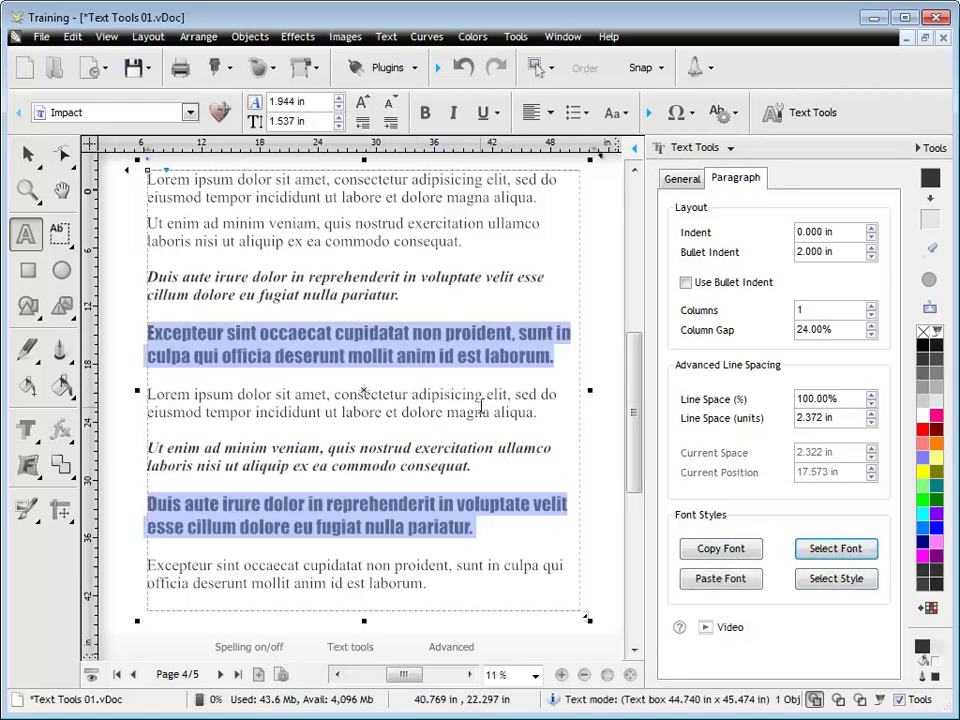
# - Select all Times New Roman text by font, starting from the second "Lorem ipsum dolor sit amet" paragraph, and clear the selection
pyautogui.click(481, 408)
pyautogui.click(833, 549)
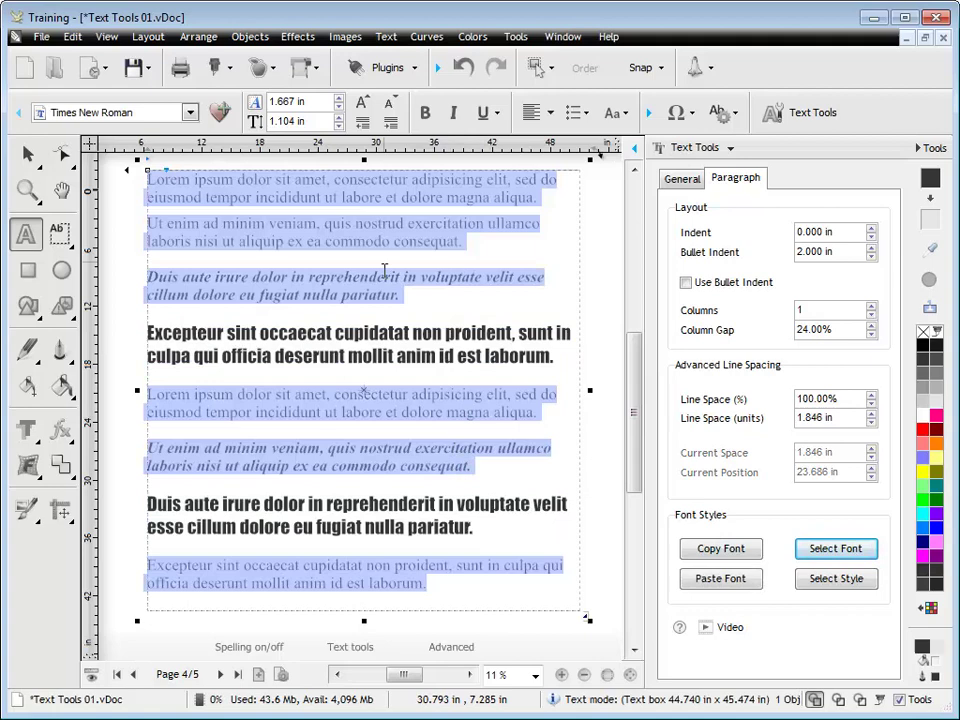
pyautogui.click(448, 407)
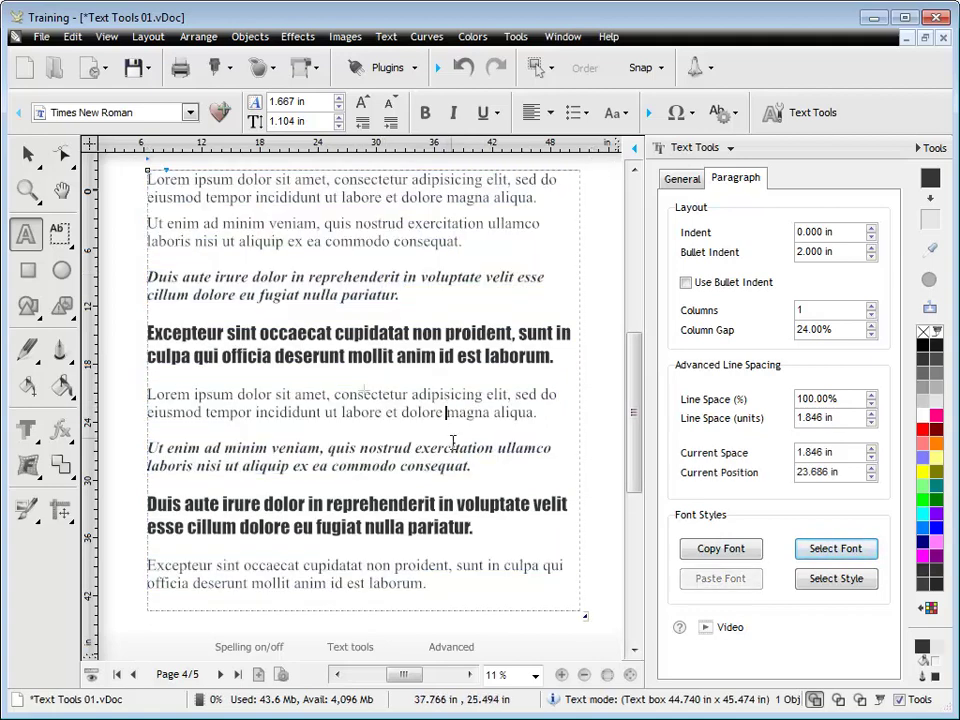
# - Select all text sharing the style of the second "Ut enim ad minim veniam" paragraph and return to object selection mode
pyautogui.click(452, 446)
pyautogui.click(822, 579)
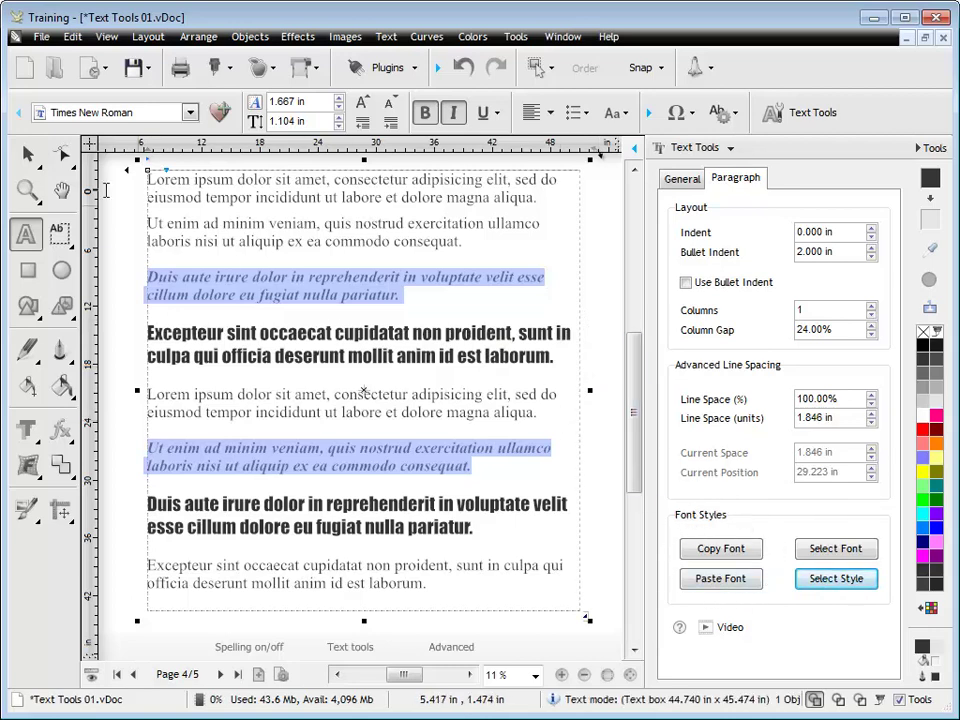
pyautogui.click(28, 153)
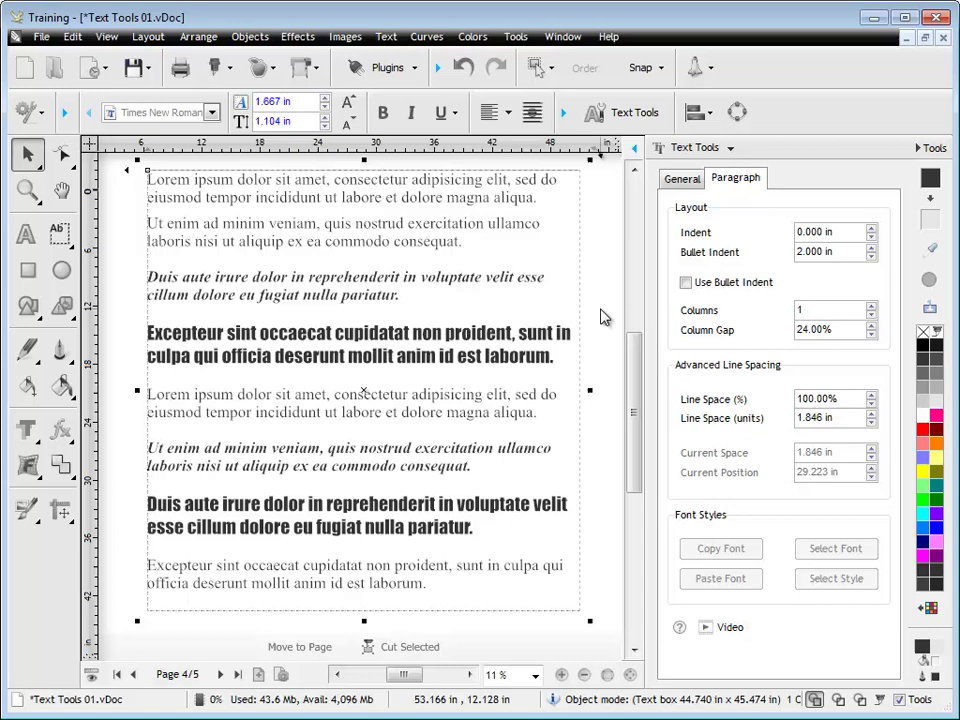